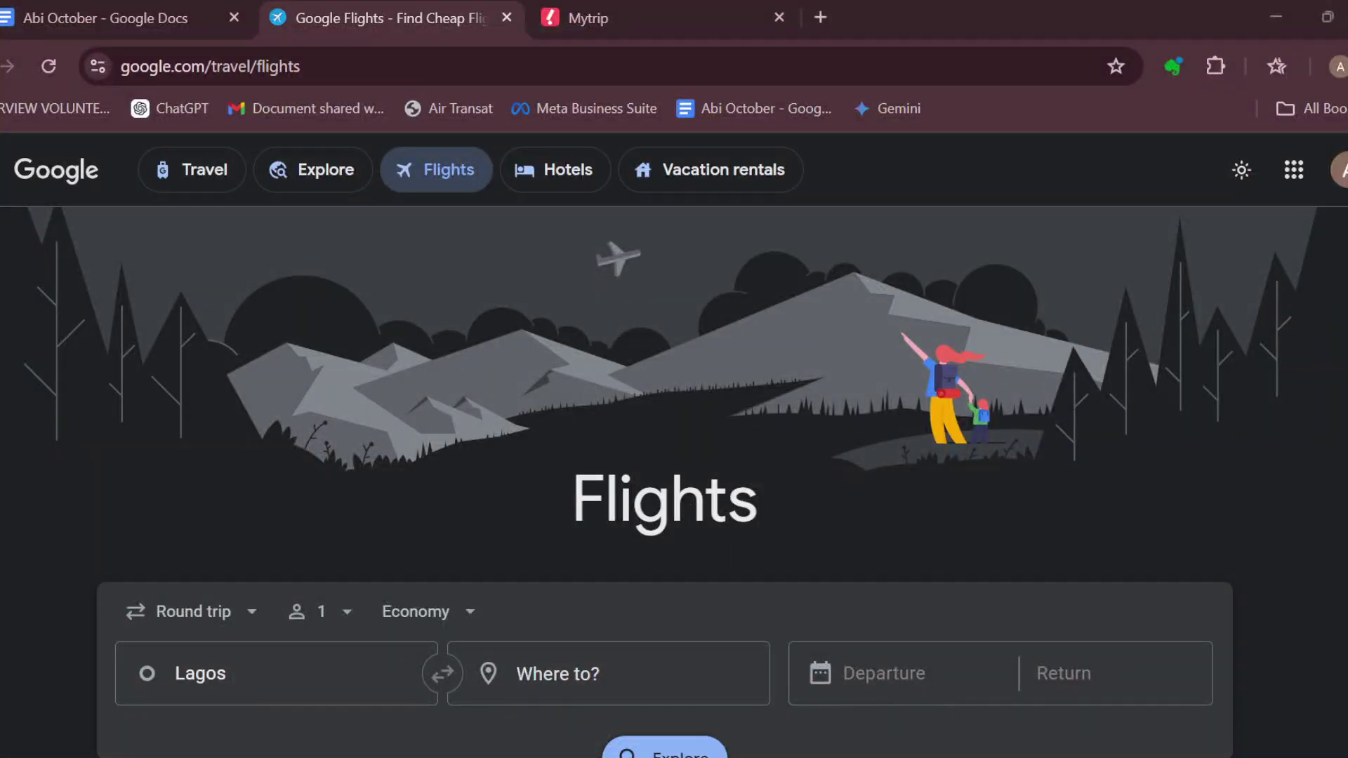
# Switch the trip type from Round trip to Multi-city, leaving the passenger count unchanged.
pyautogui.scroll(-2, 674, 483)
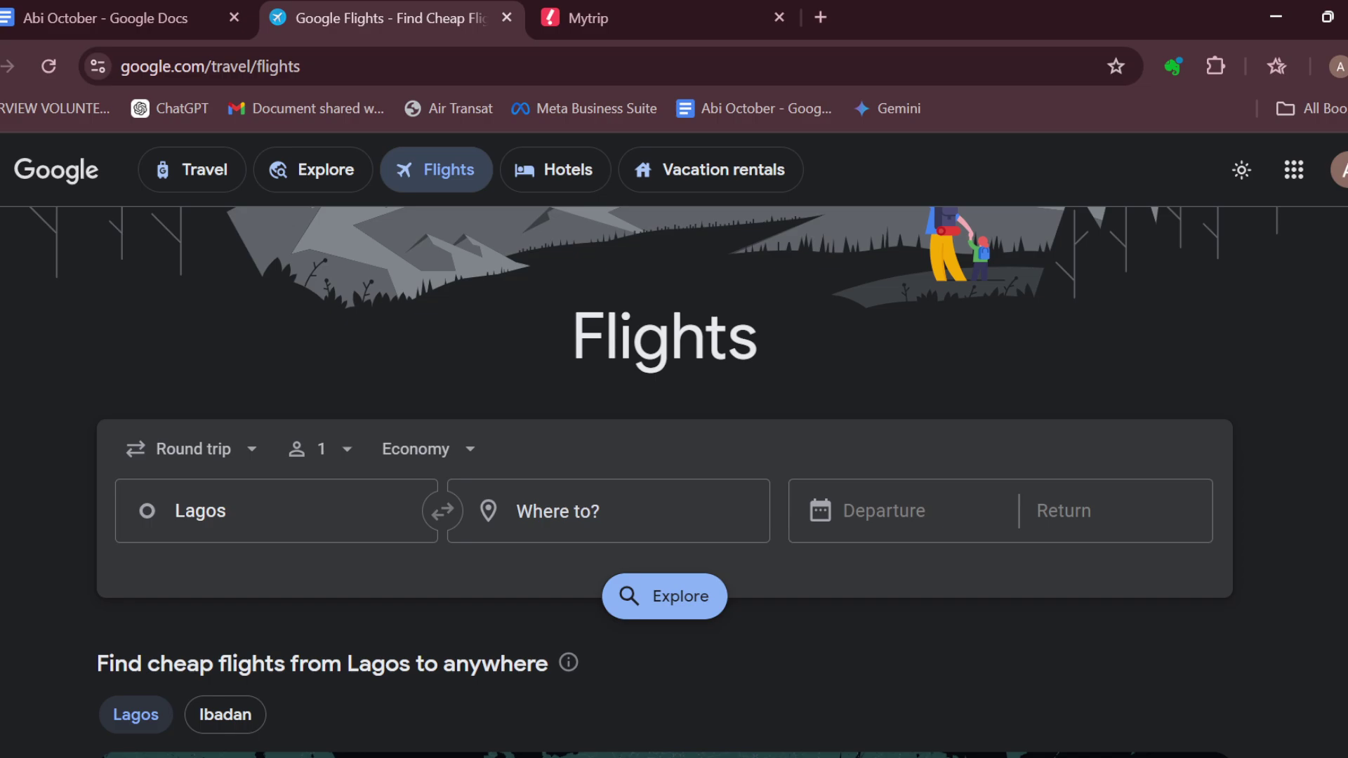
pyautogui.scroll(2, 674, 483)
pyautogui.scroll(-3, 674, 482)
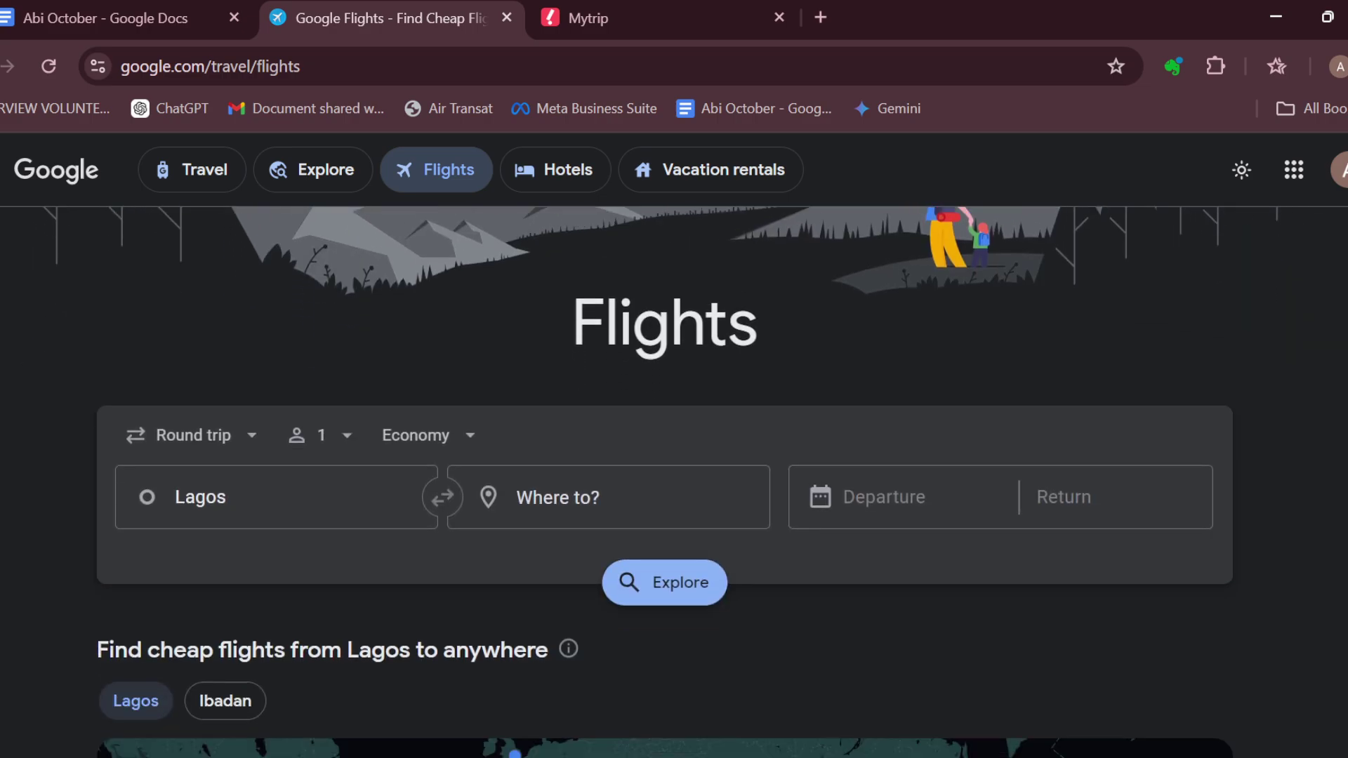
pyautogui.scroll(1, 674, 483)
pyautogui.scroll(-1, 674, 482)
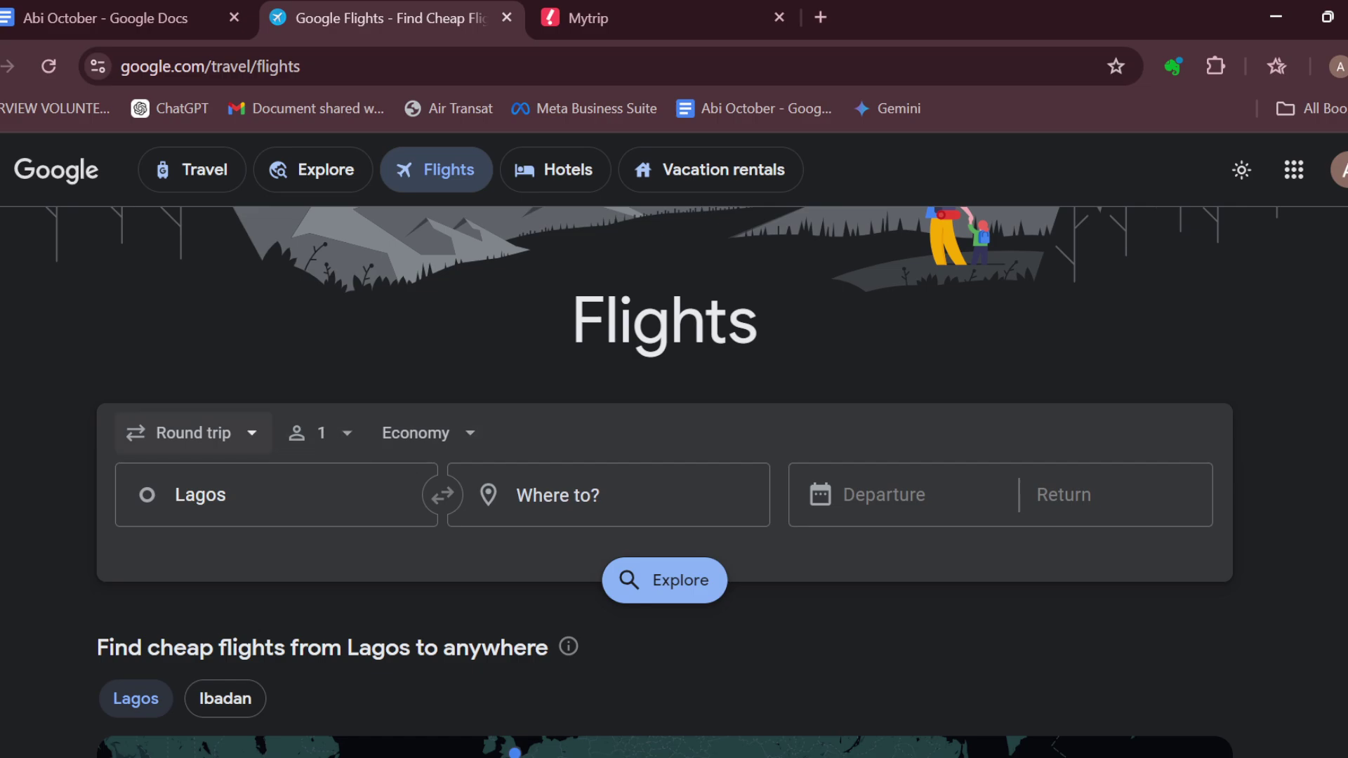
pyautogui.click(193, 432)
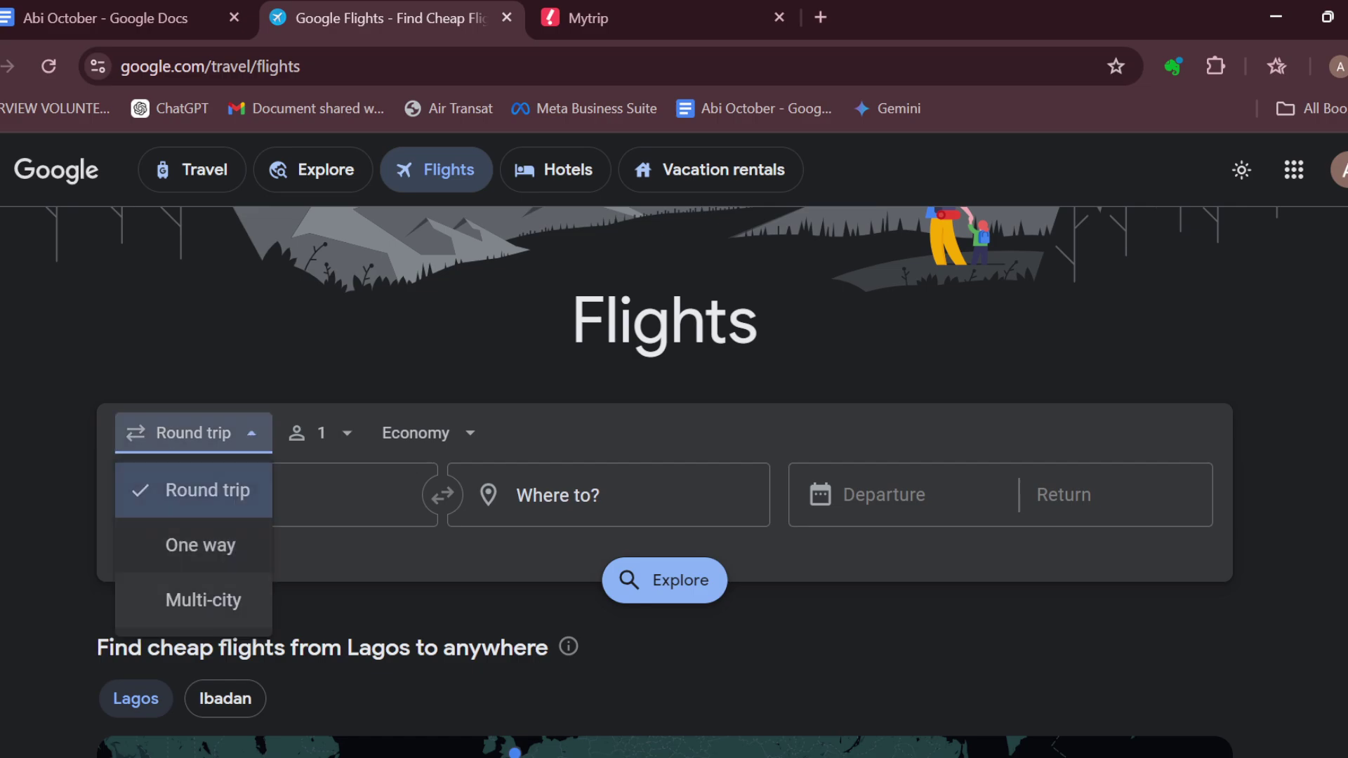
pyautogui.click(204, 600)
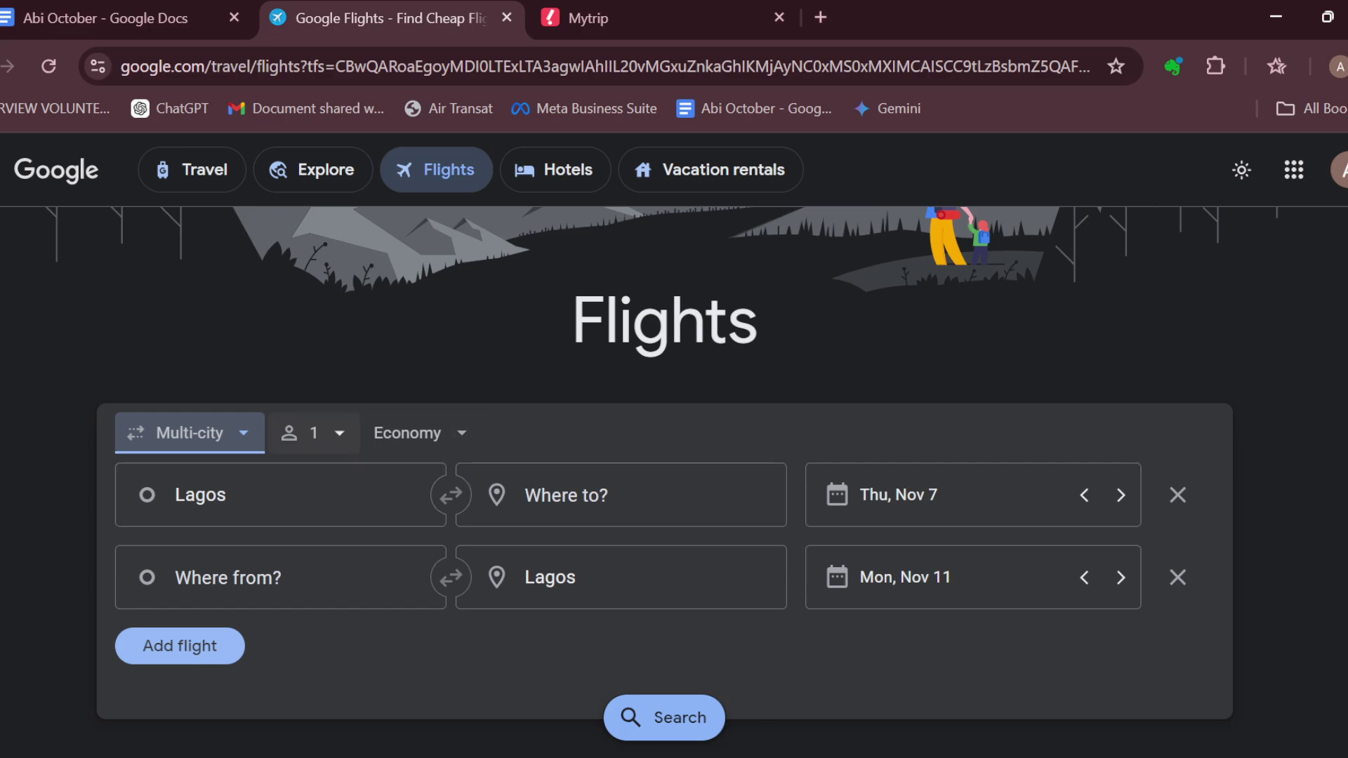
pyautogui.click(341, 433)
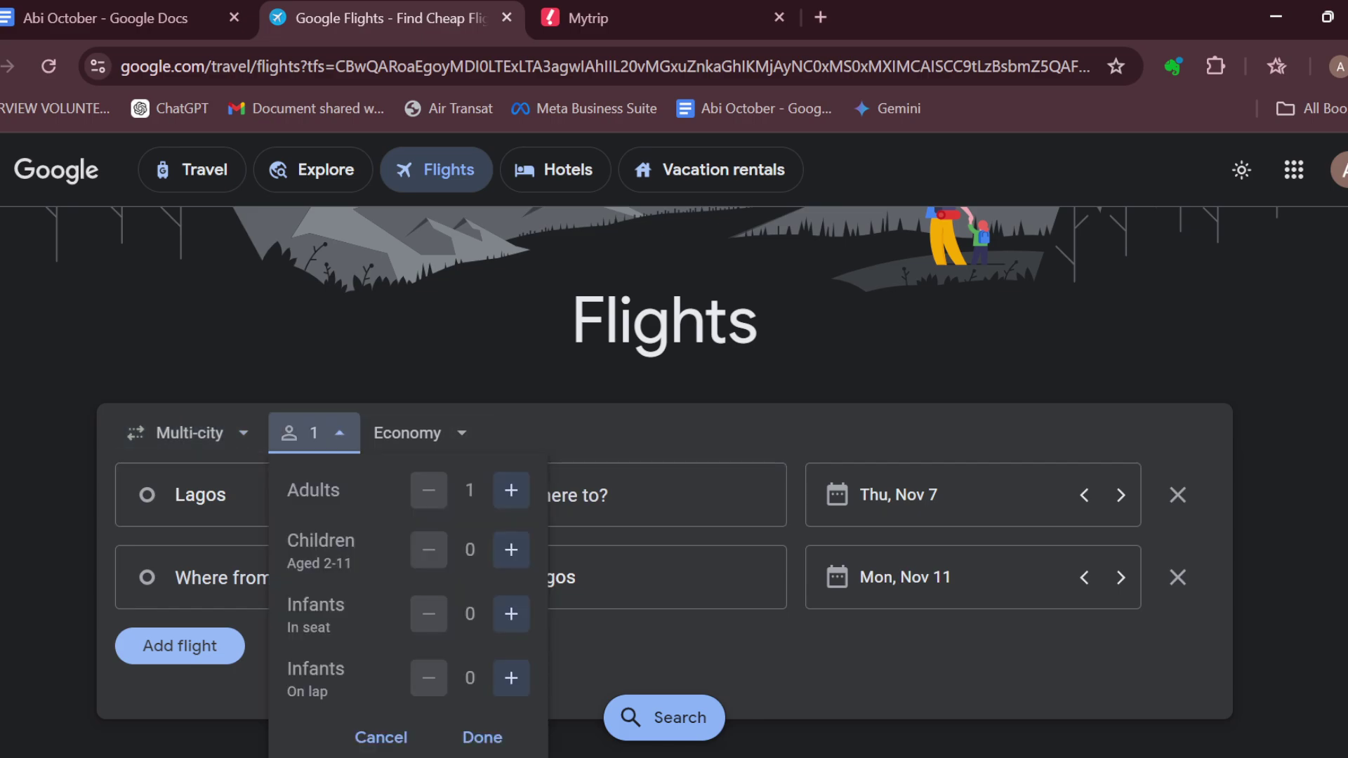
pyautogui.press('Escape')
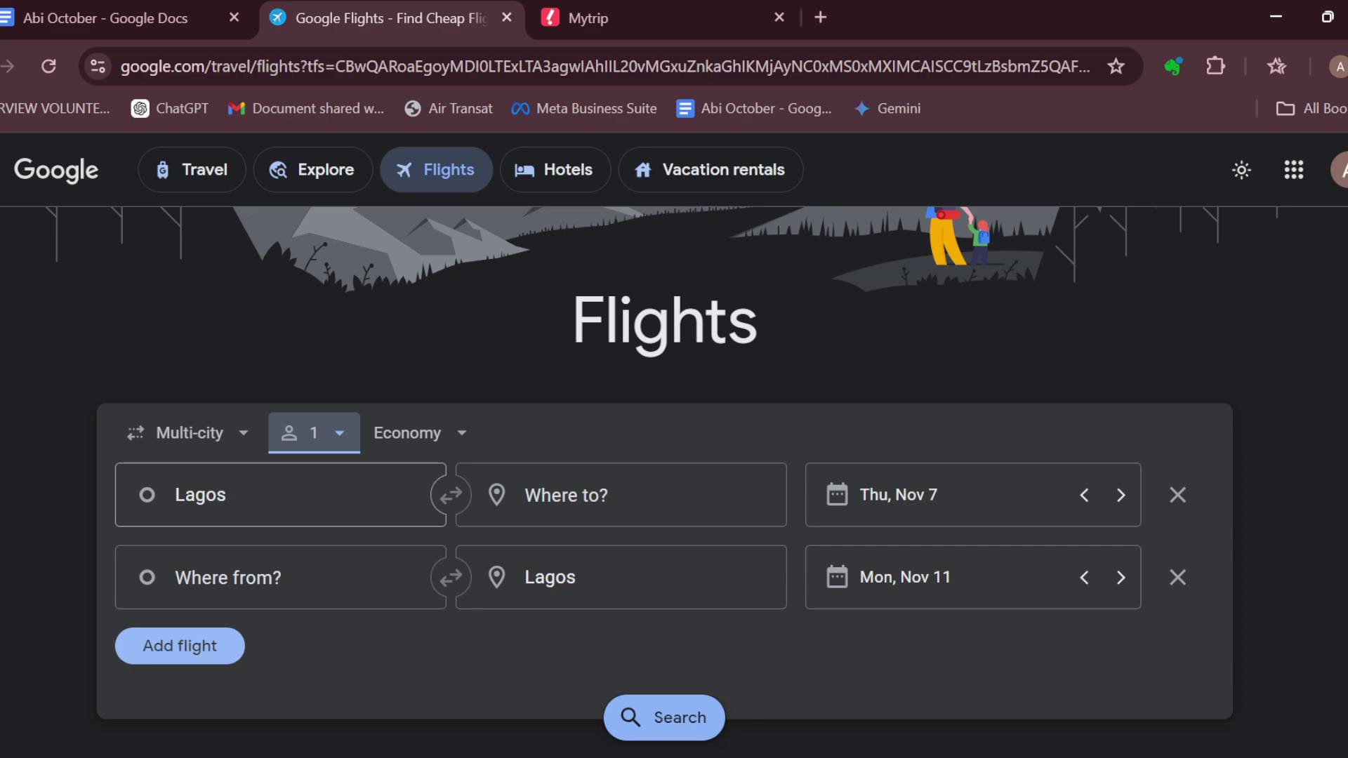
# Set Abuja, Capital of Nigeria as the first flight's destination.
pyautogui.click(622, 496)
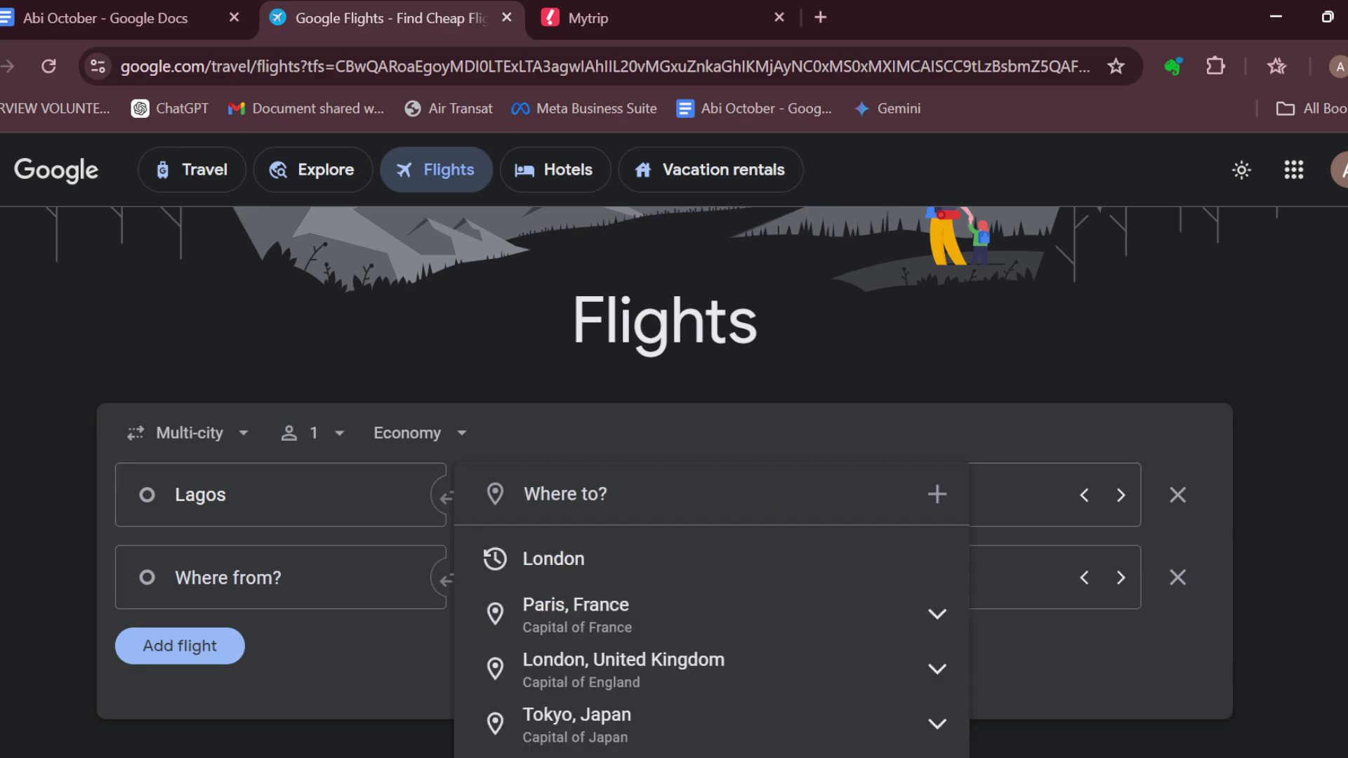
pyautogui.write('Abuja')
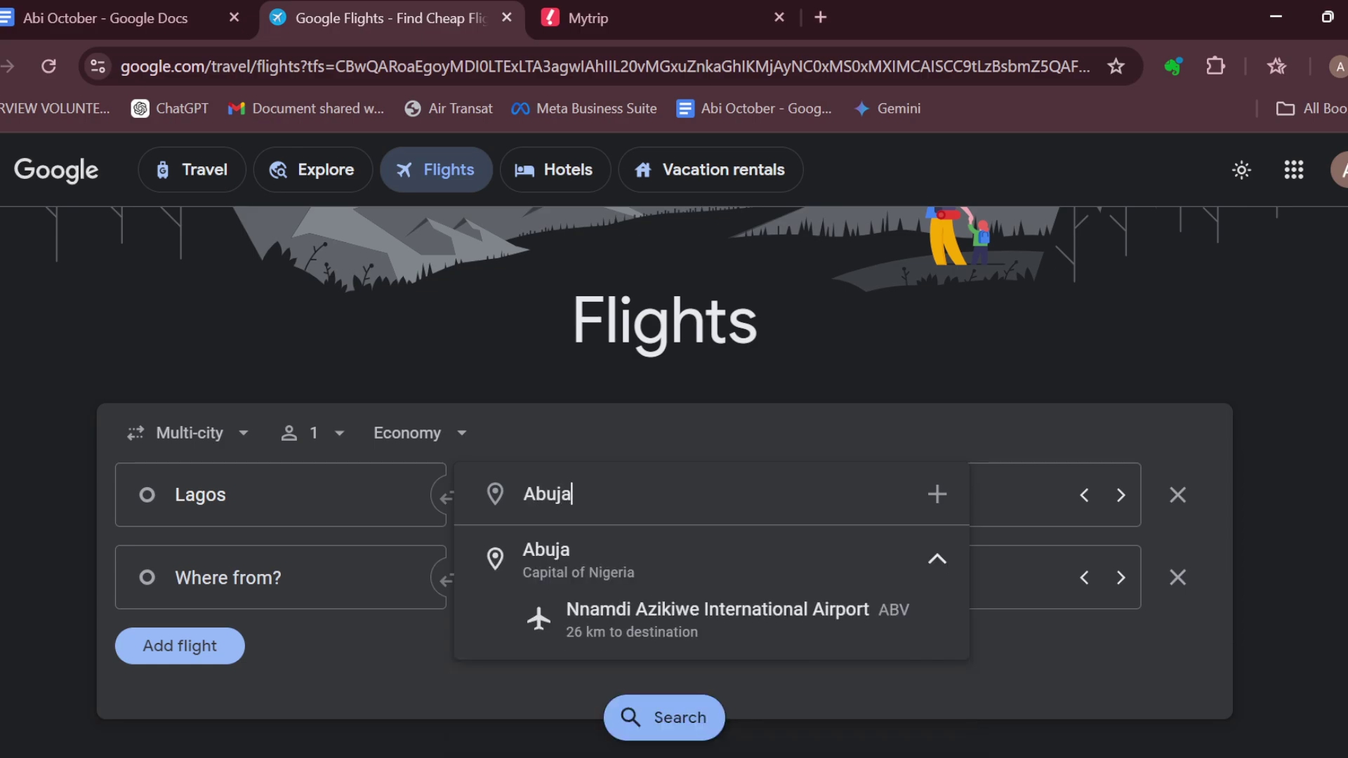
pyautogui.press('Down')
pyautogui.press('Return')
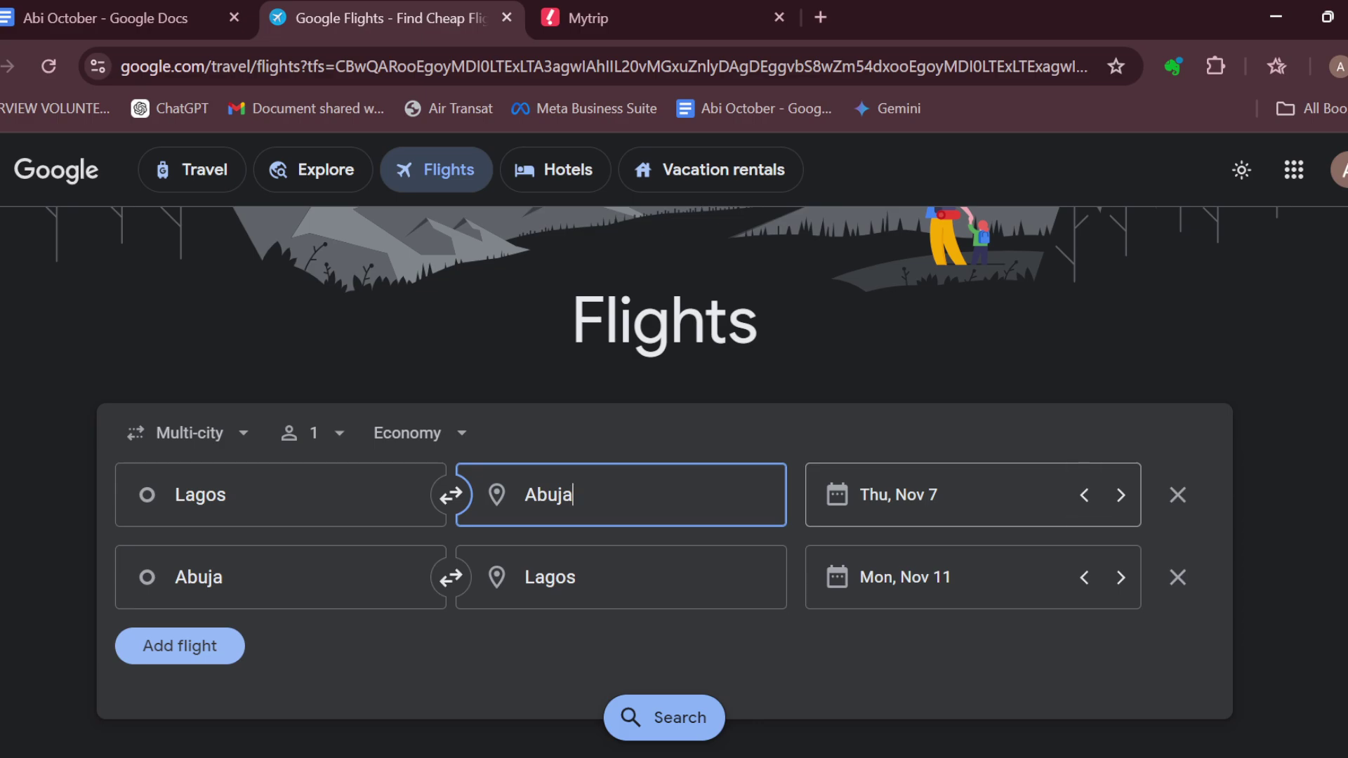
# Date the legs Mon, Nov 4 and Tue, Nov 12, briefly adding then removing a third flight.
pyautogui.press('Tab')
pyautogui.press('Return')
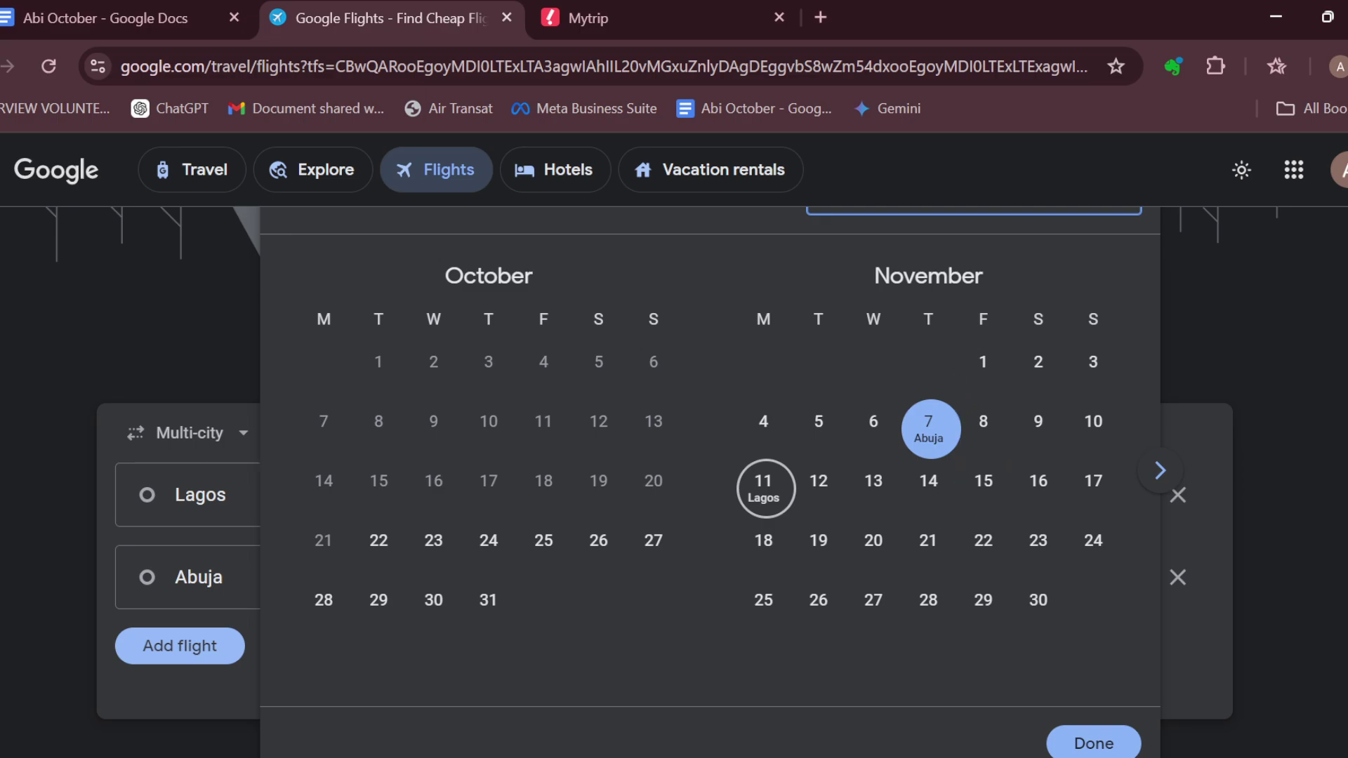
pyautogui.click(767, 488)
pyautogui.click(1093, 743)
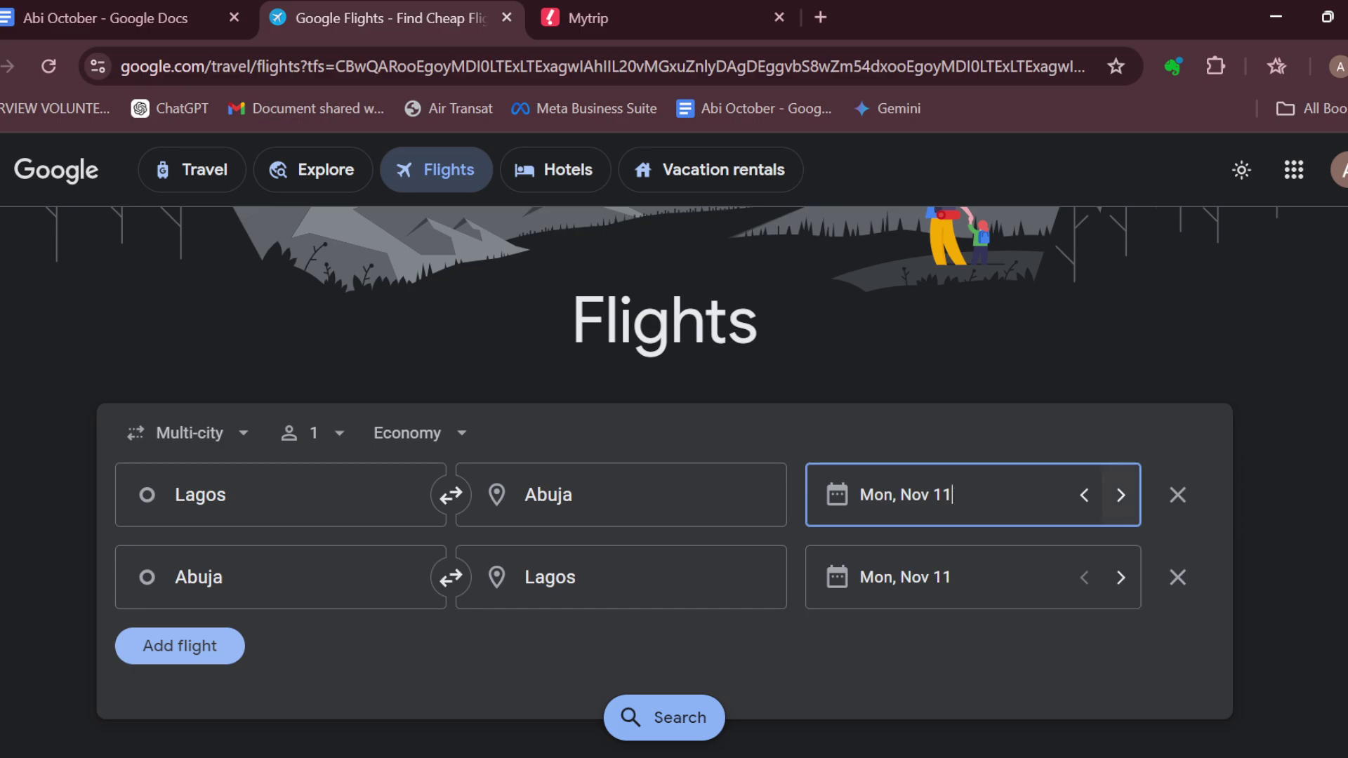
pyautogui.click(1121, 496)
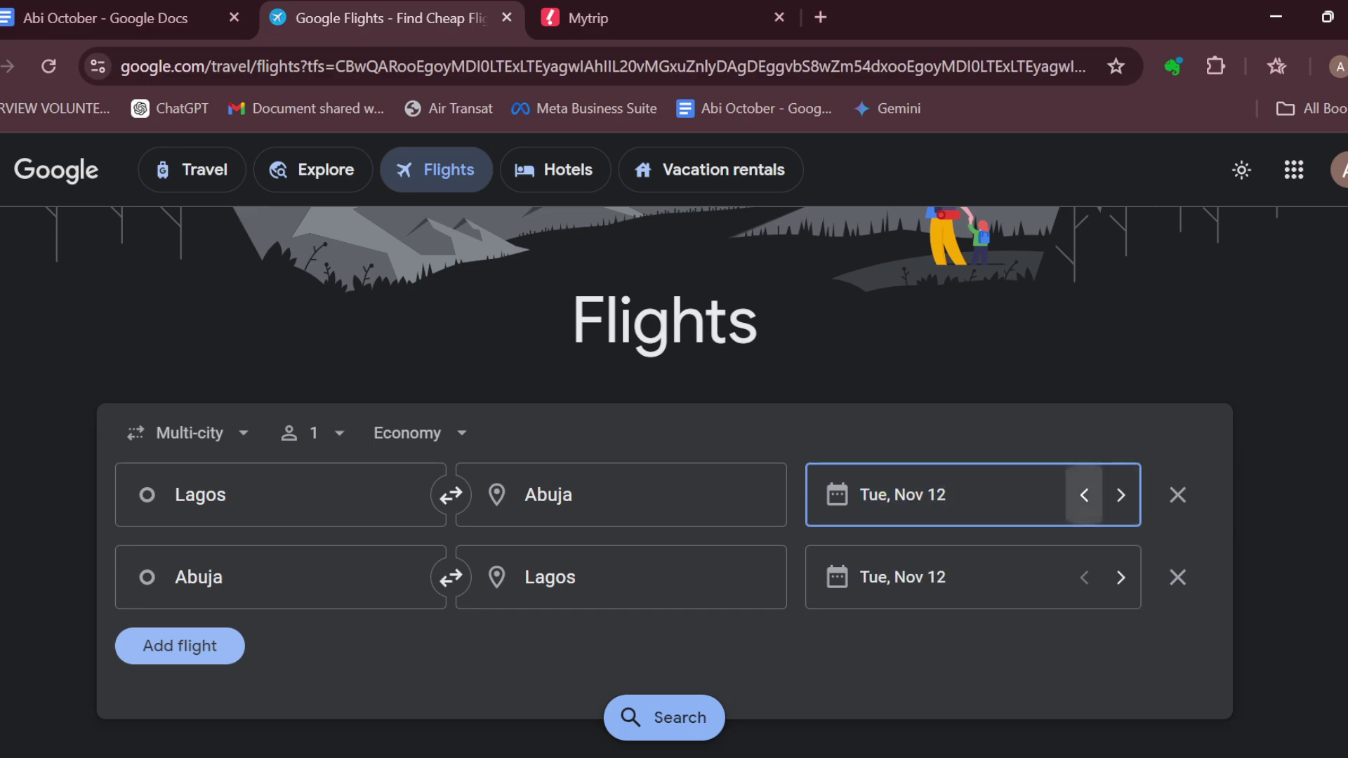
pyautogui.click(1083, 495)
pyautogui.click(1084, 495)
pyautogui.click(1084, 495)
pyautogui.click(1083, 495)
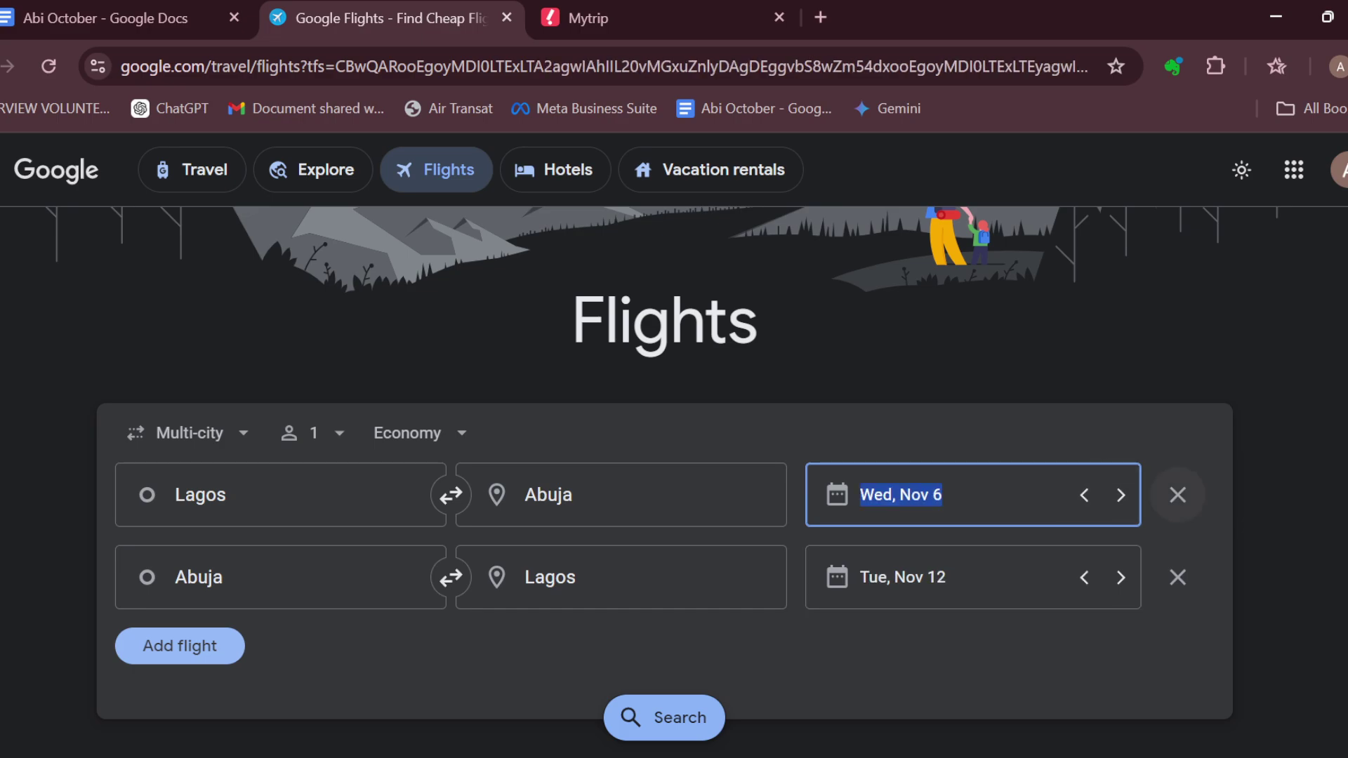
pyautogui.click(1084, 495)
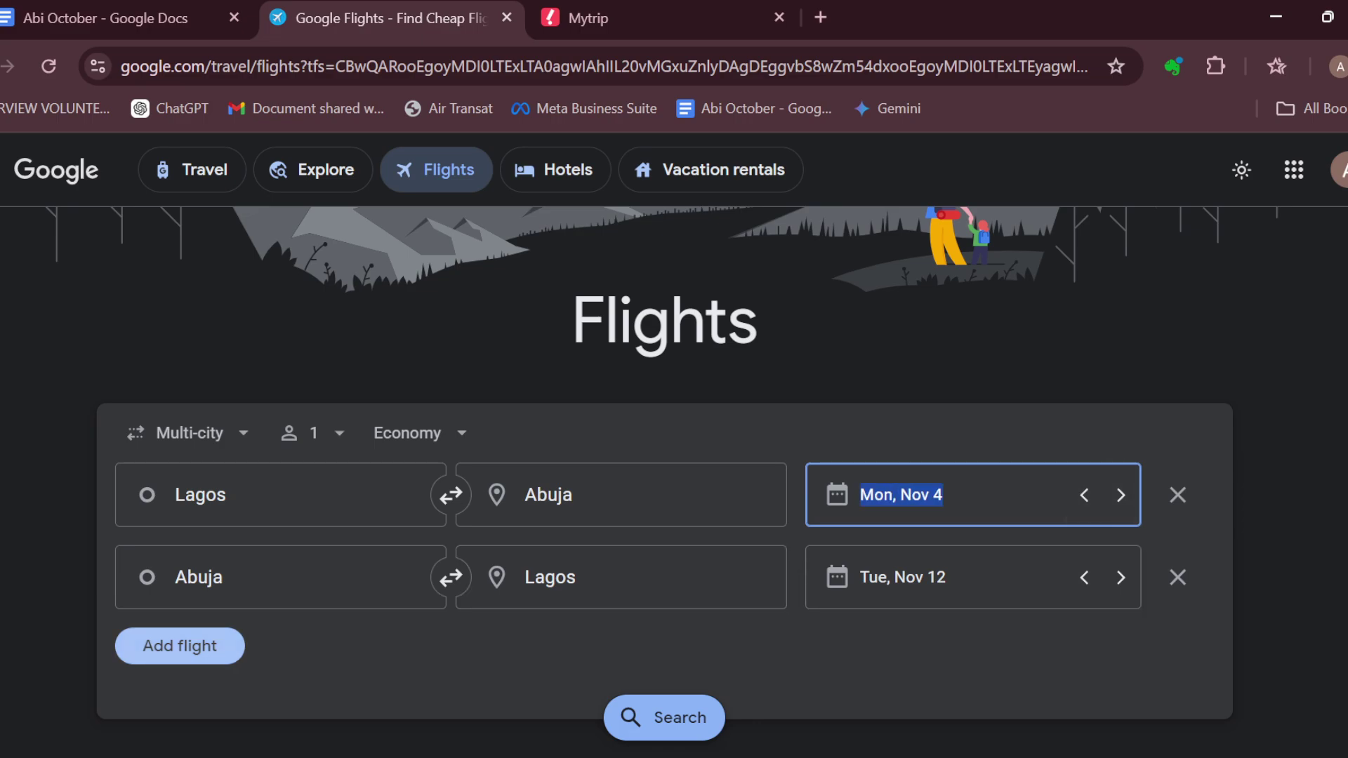
pyautogui.click(211, 647)
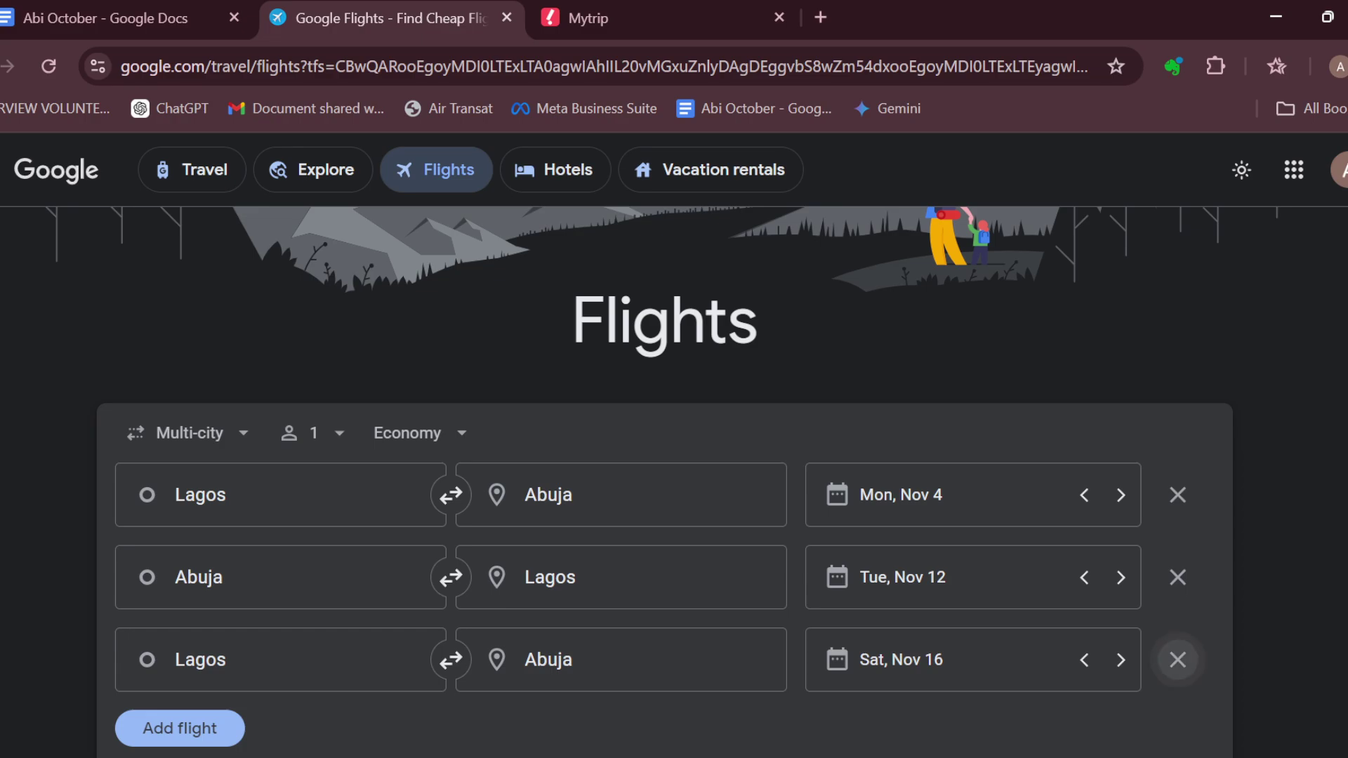
pyautogui.click(1177, 661)
# Run the multi-city search and browse the Lagos–Abuja flight results.
pyautogui.scroll(-2, 1178, 660)
pyautogui.click(665, 558)
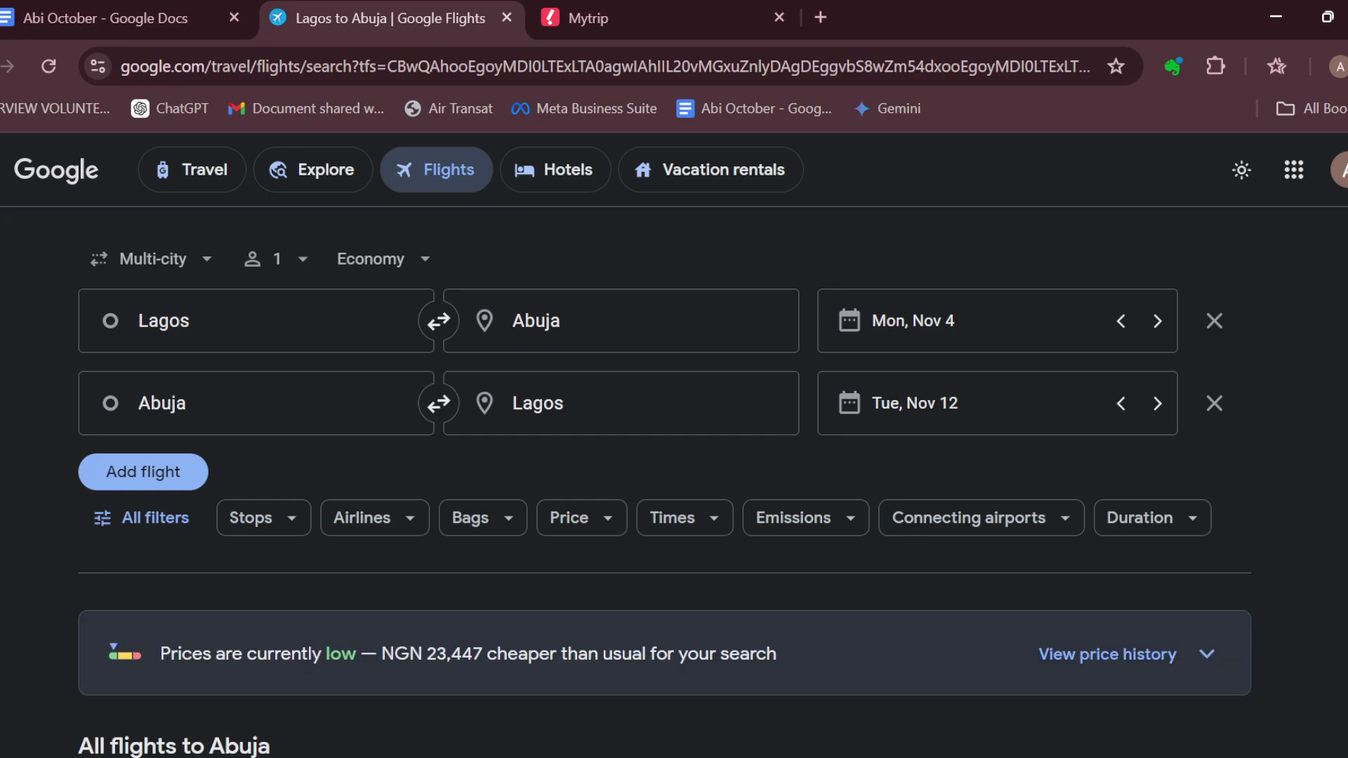
pyautogui.scroll(-3, 665, 481)
pyautogui.scroll(-1, 665, 481)
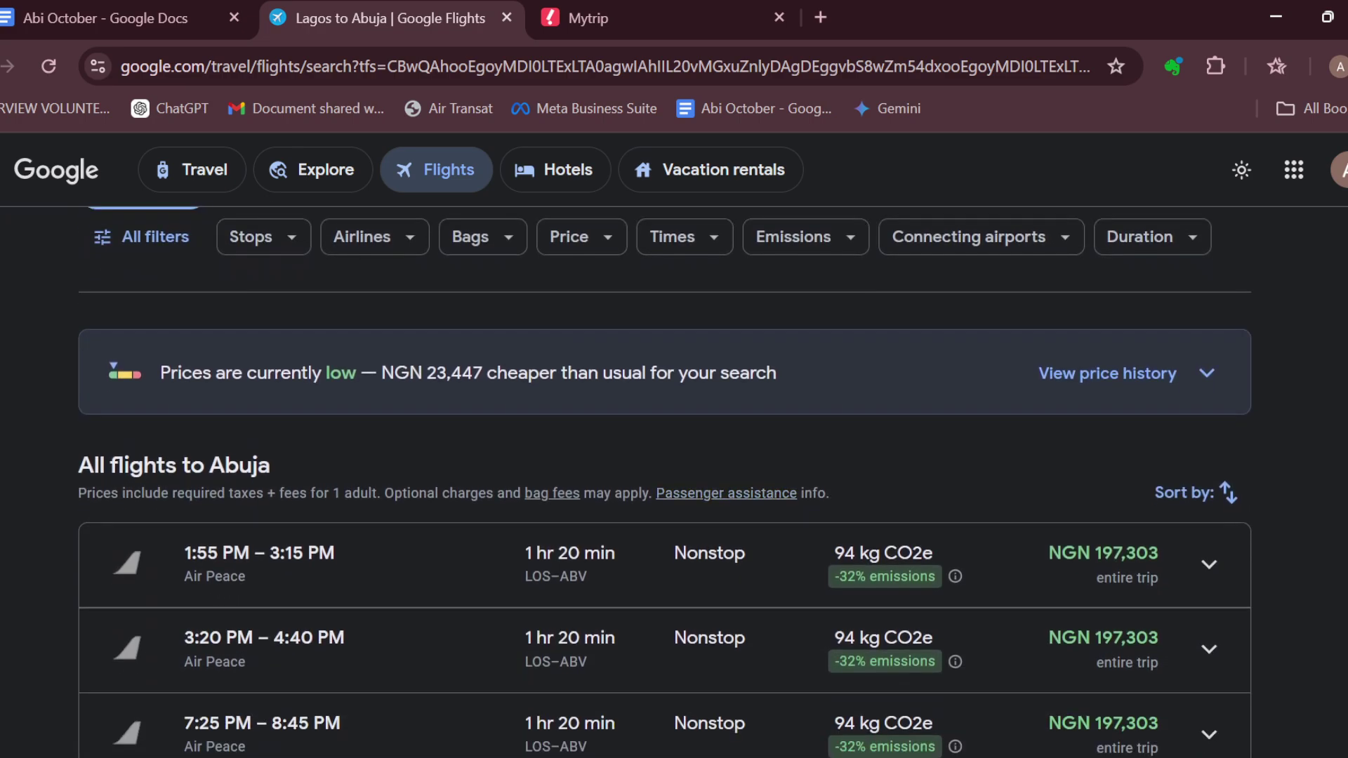
pyautogui.scroll(-1, 665, 481)
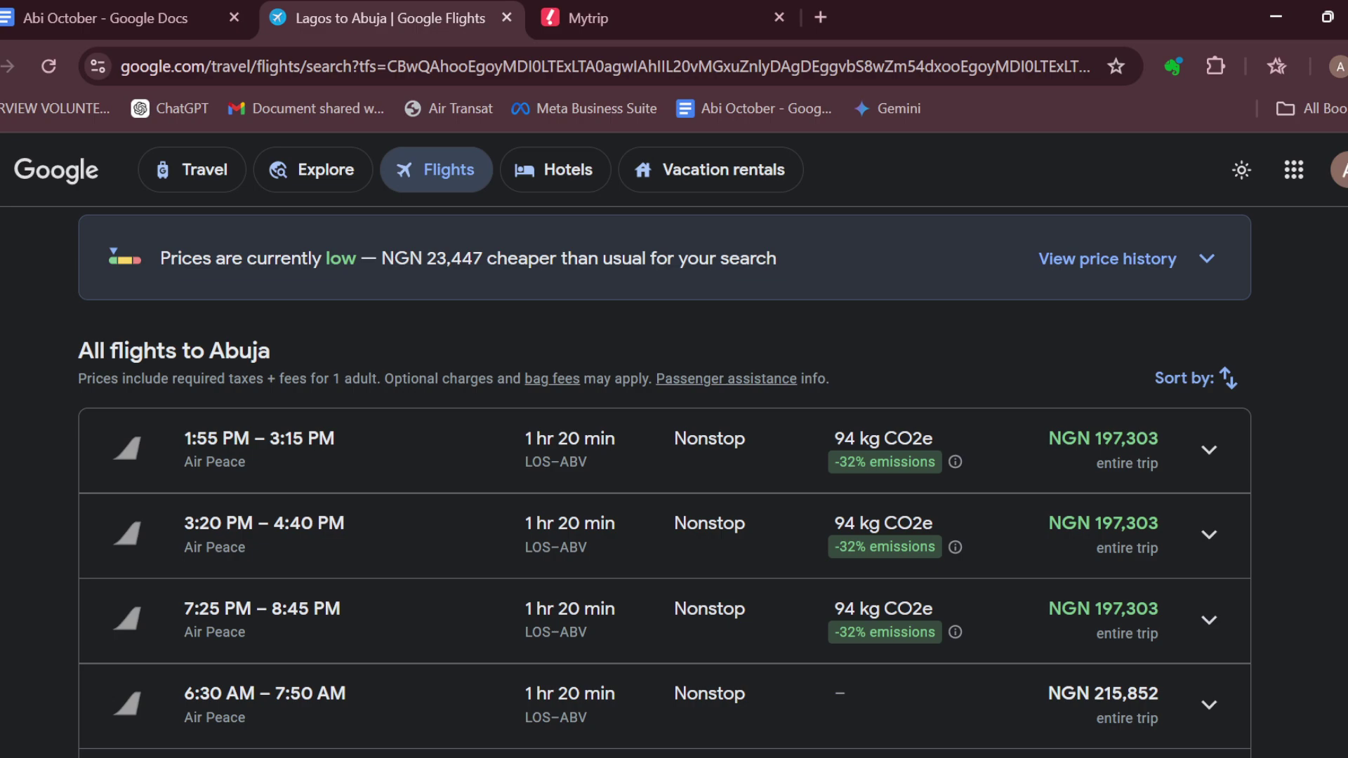
pyautogui.scroll(-2, 665, 481)
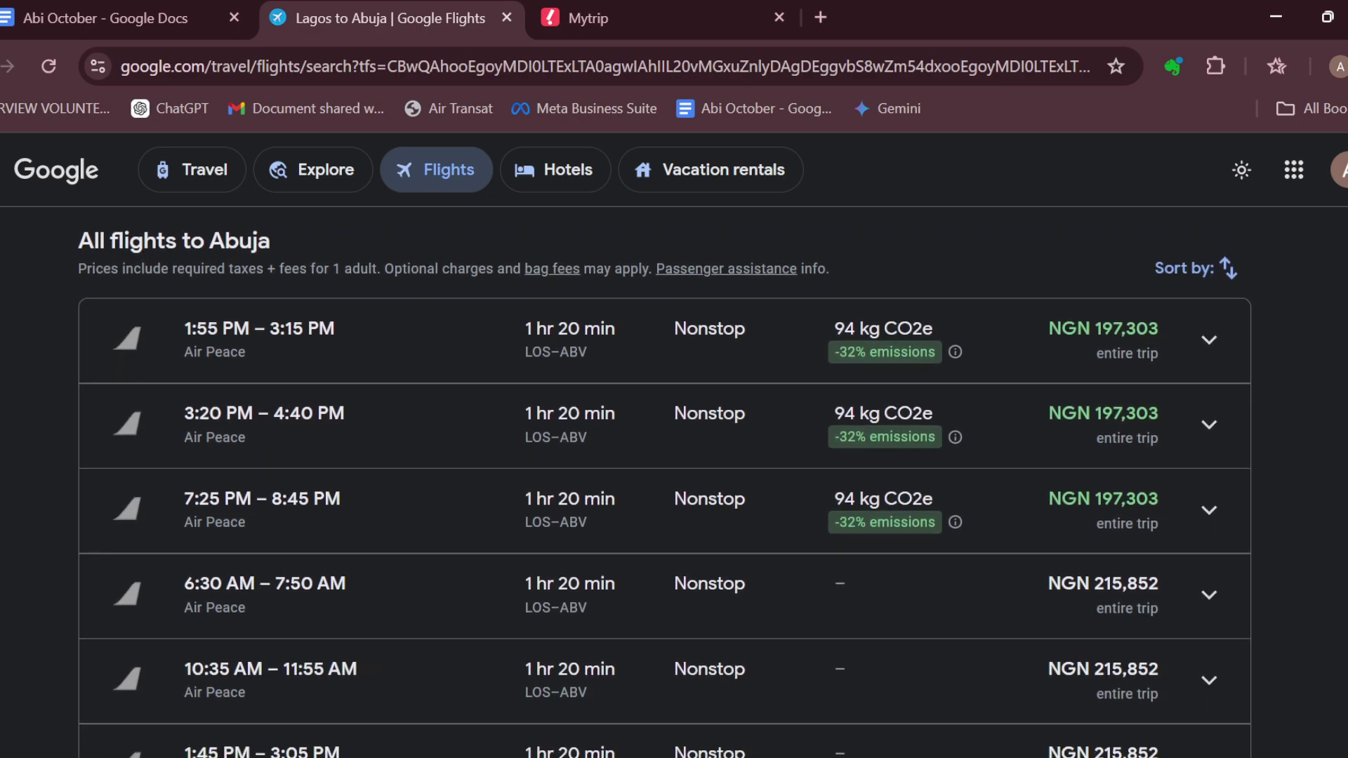
pyautogui.scroll(-2, 1208, 424)
pyautogui.scroll(-2, 1209, 425)
pyautogui.scroll(-2, 665, 483)
pyautogui.scroll(-2, 664, 482)
pyautogui.scroll(-1, 664, 482)
pyautogui.scroll(-3, 665, 483)
pyautogui.scroll(15, 664, 482)
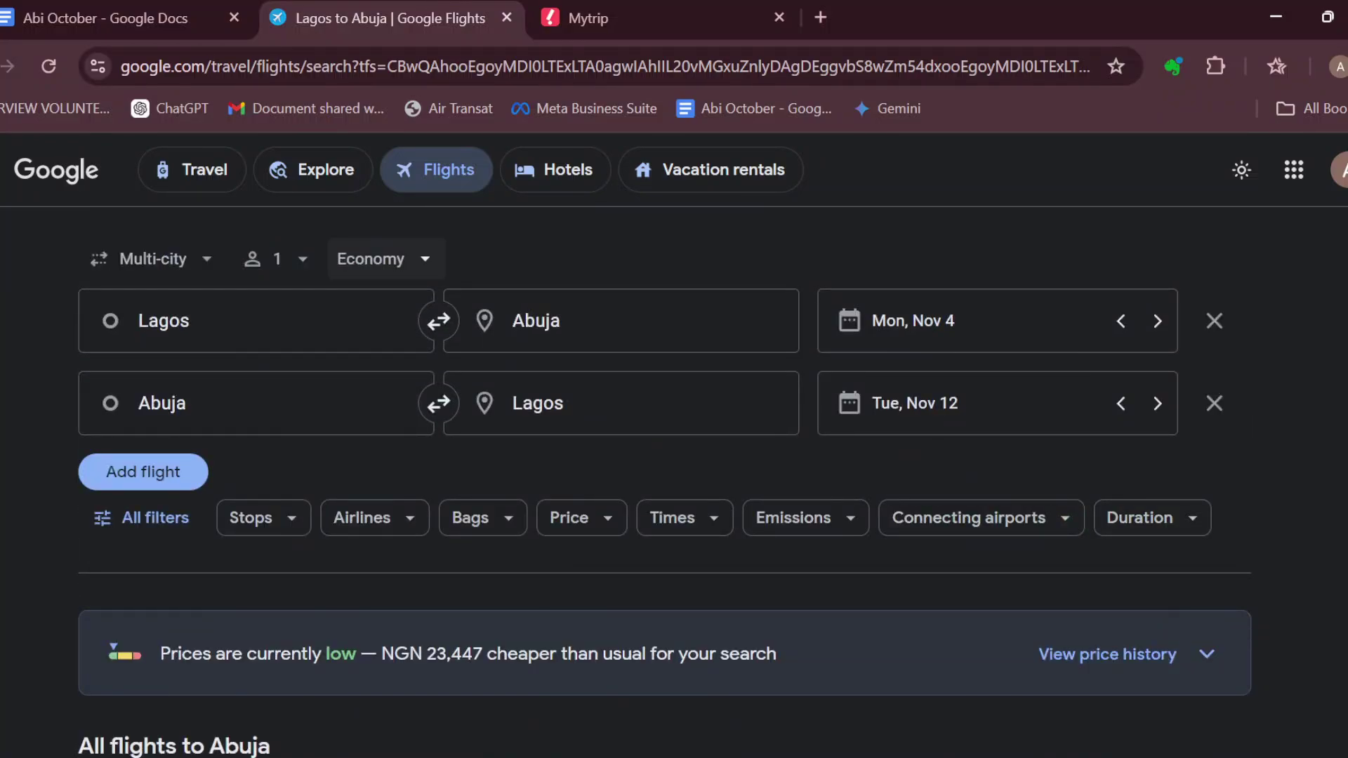
# Keep Economy cabin class and pick the 1:55 PM – 3:15 PM Air Peace flight to Abuja.
pyautogui.click(380, 260)
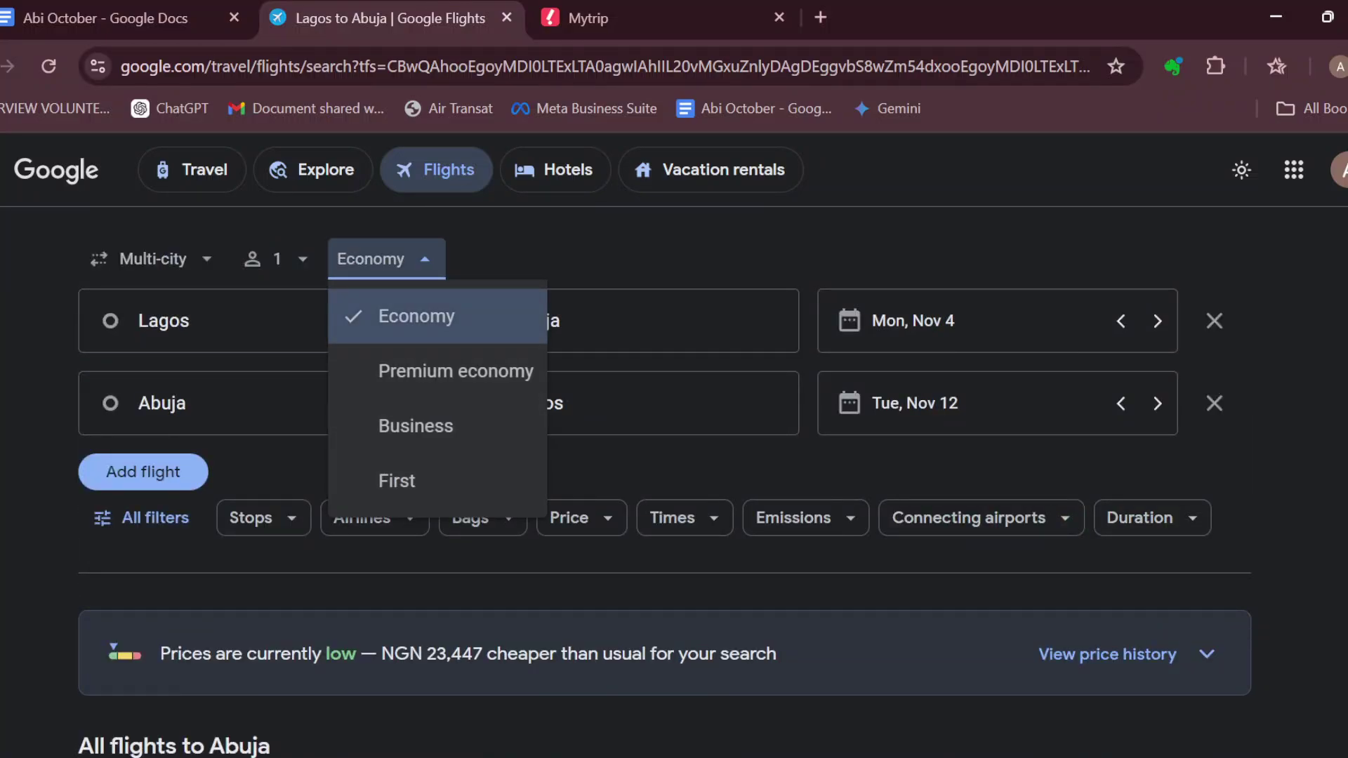
pyautogui.click(417, 316)
pyautogui.scroll(-7, 673, 520)
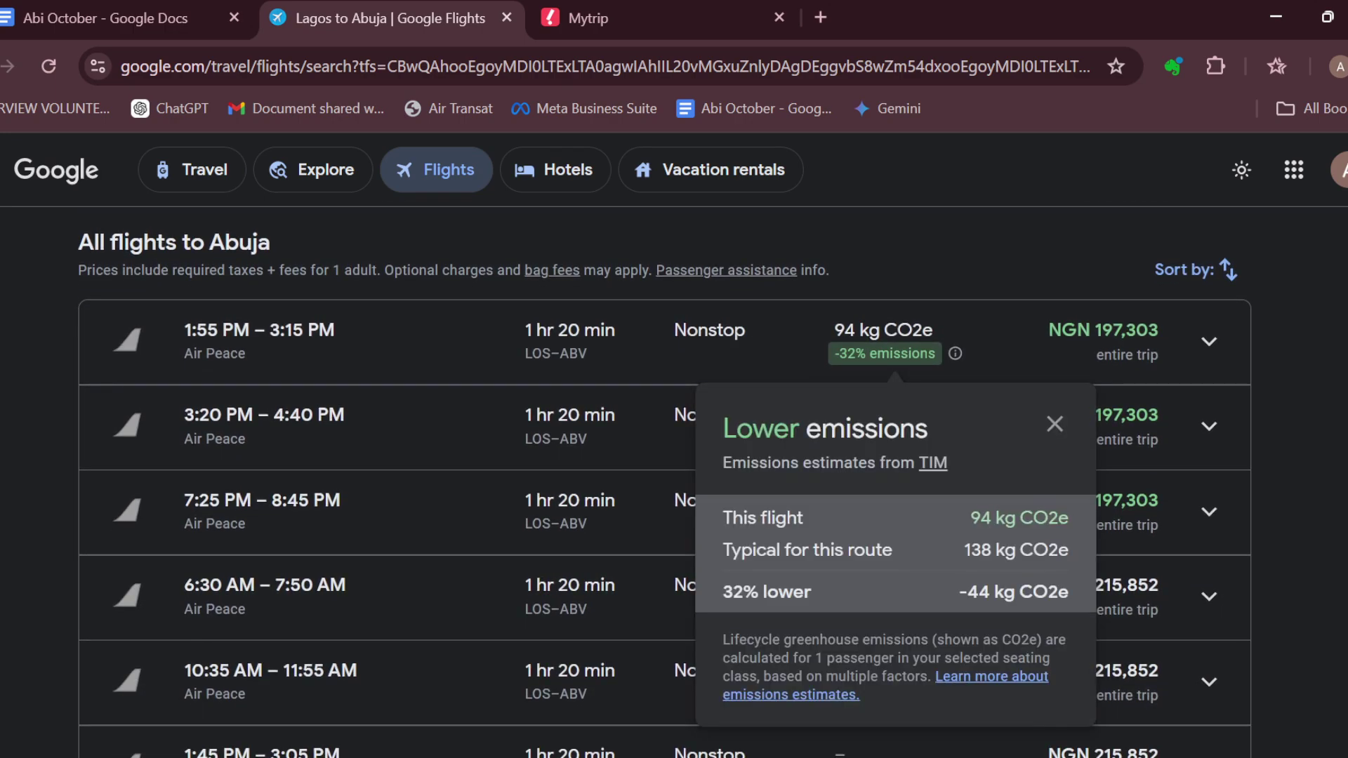
pyautogui.click(422, 343)
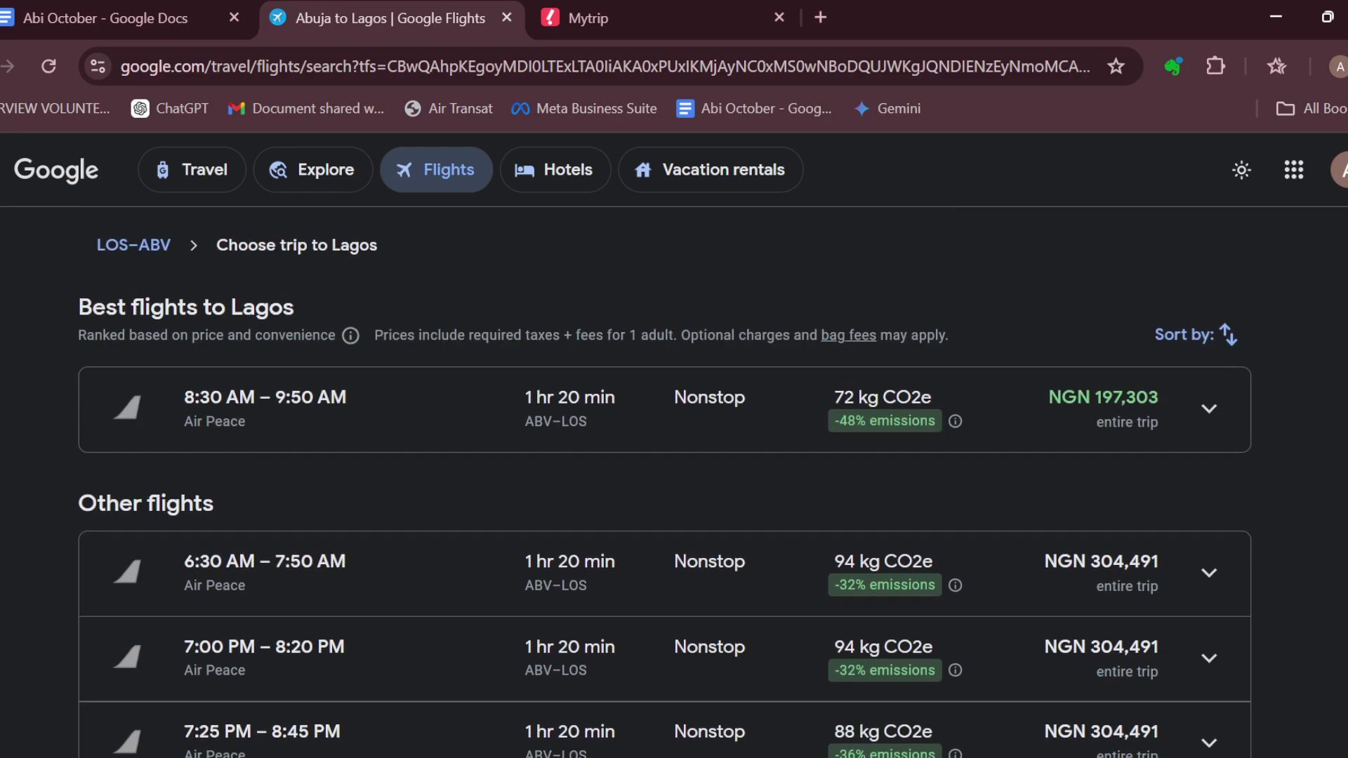
# Pick the 8:30 AM – 9:50 AM Air Peace return and review the Air Peace booking option price.
pyautogui.scroll(-2, 665, 482)
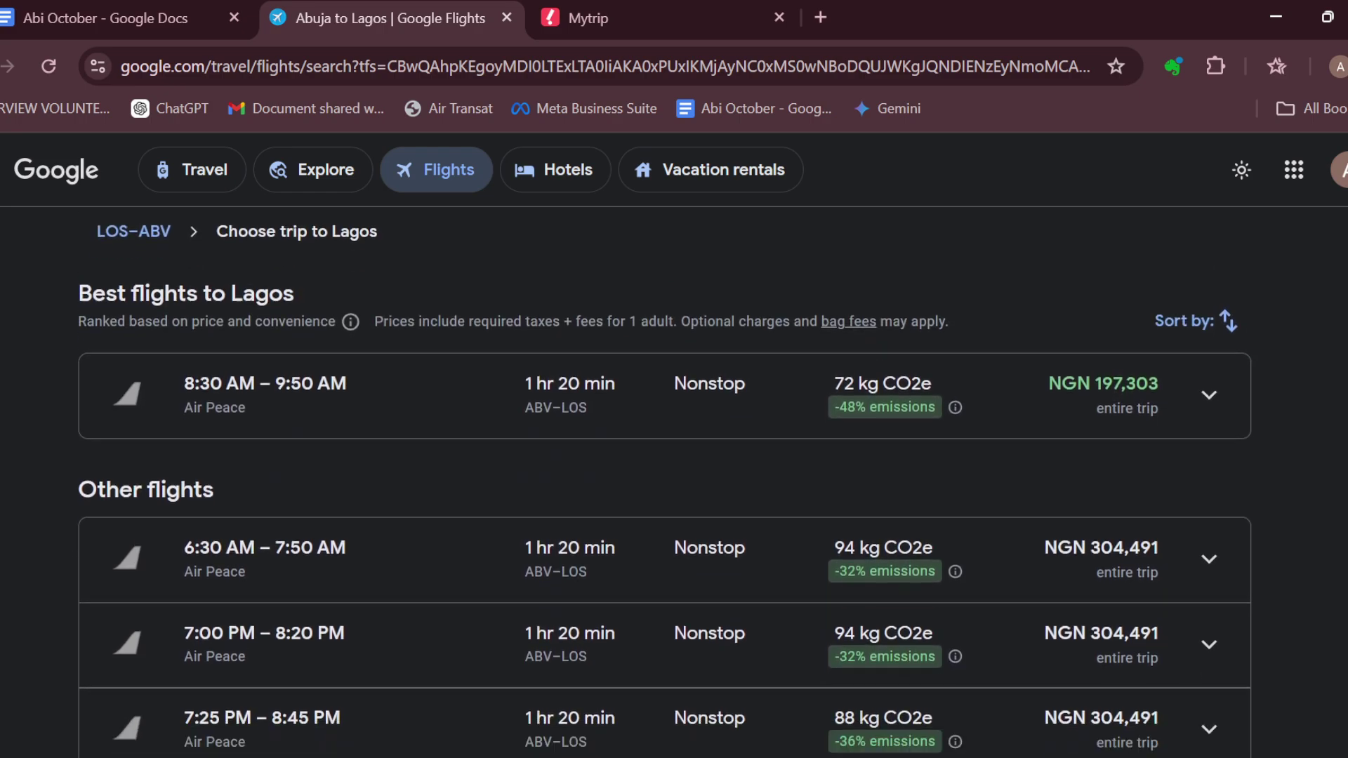
pyautogui.scroll(3, 665, 483)
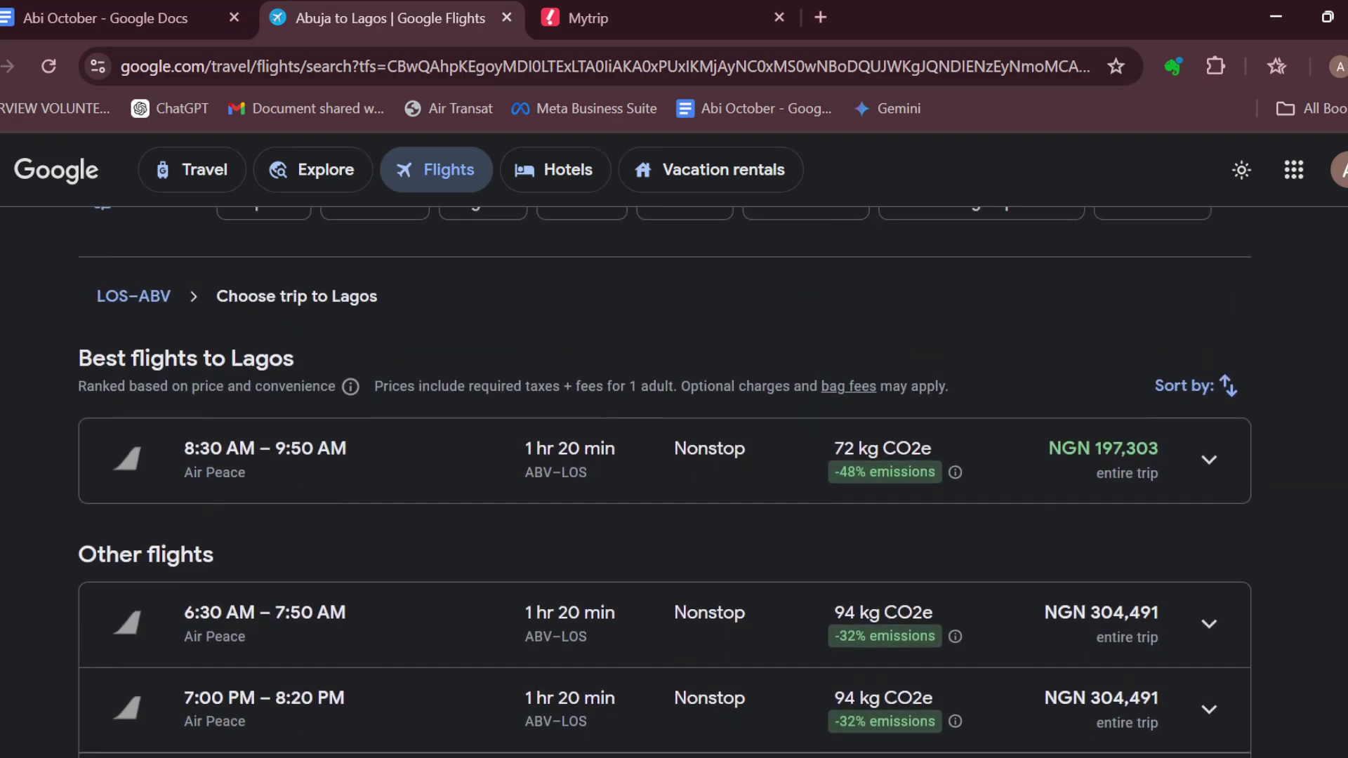
pyautogui.scroll(-3, 664, 484)
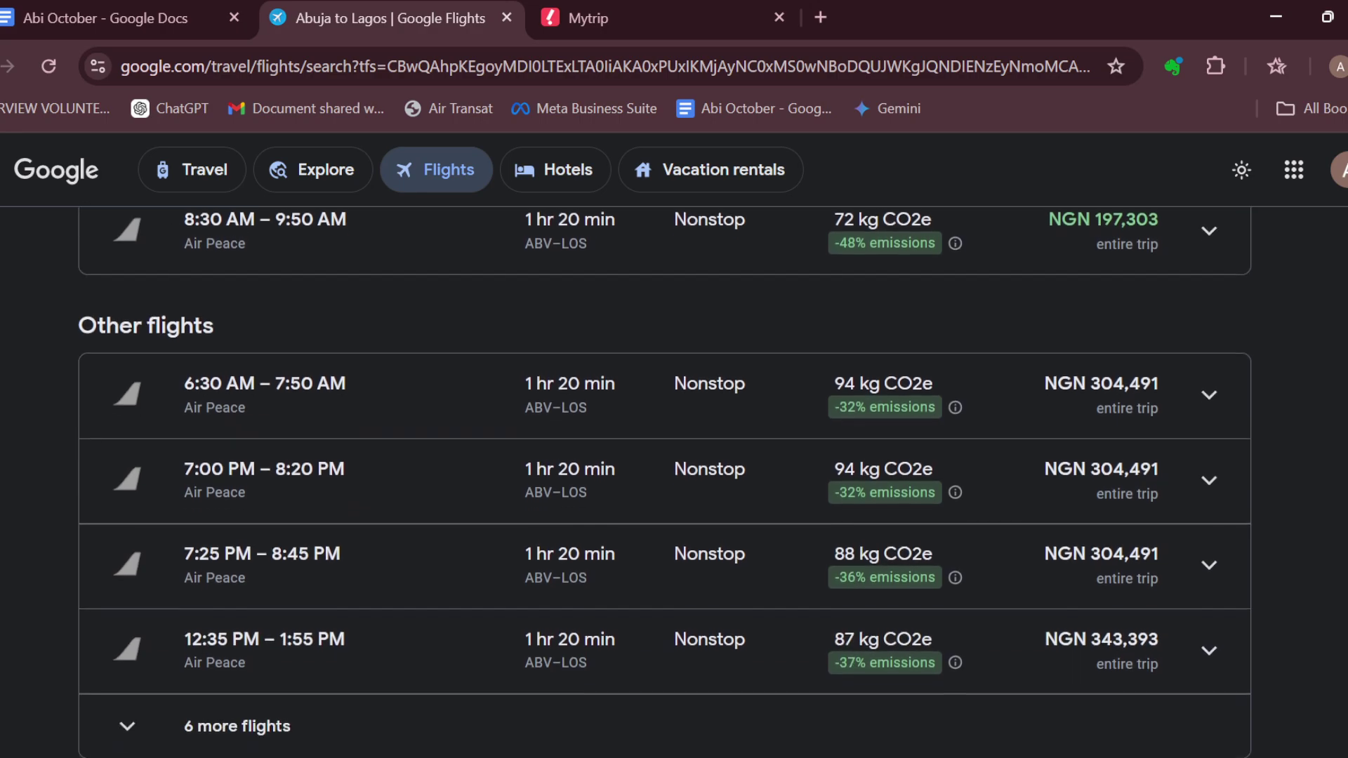
pyautogui.scroll(-2, 665, 482)
pyautogui.scroll(7, 665, 483)
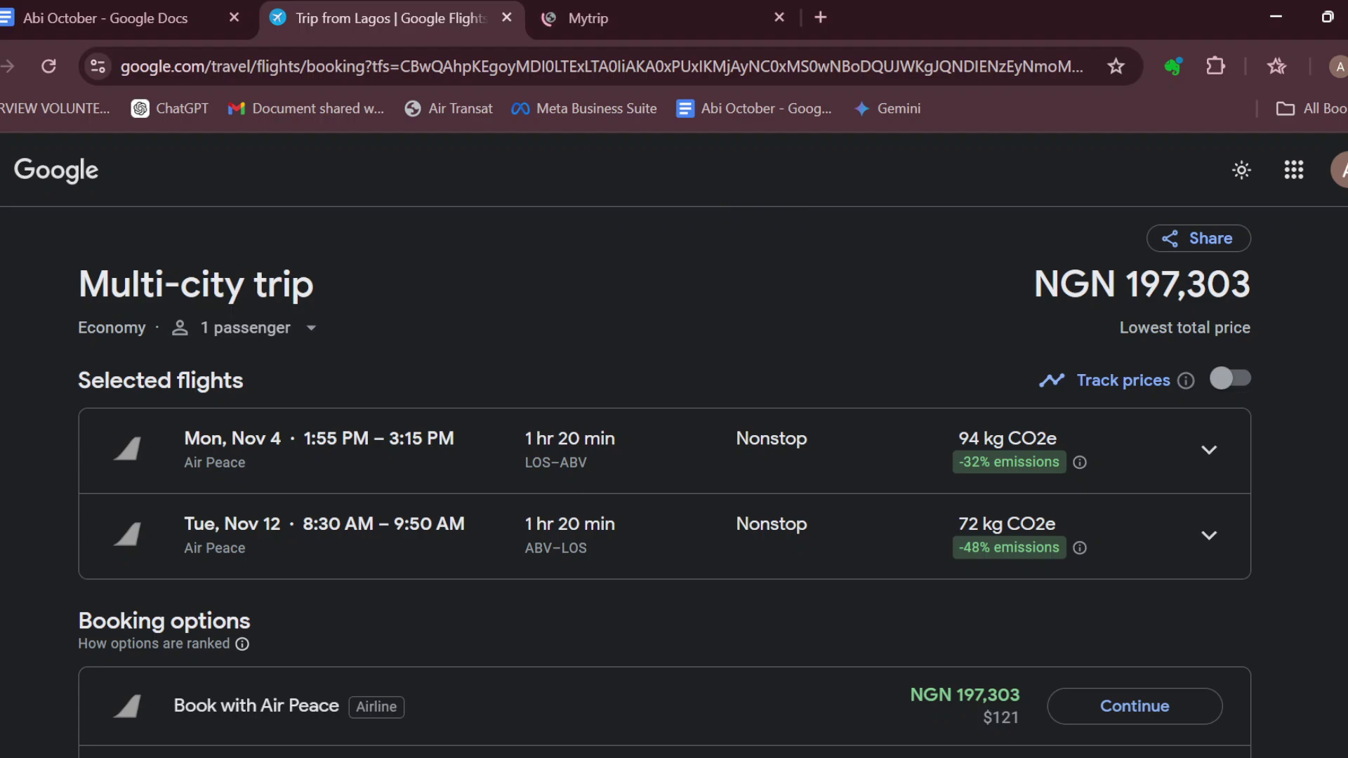
pyautogui.scroll(-2, 664, 484)
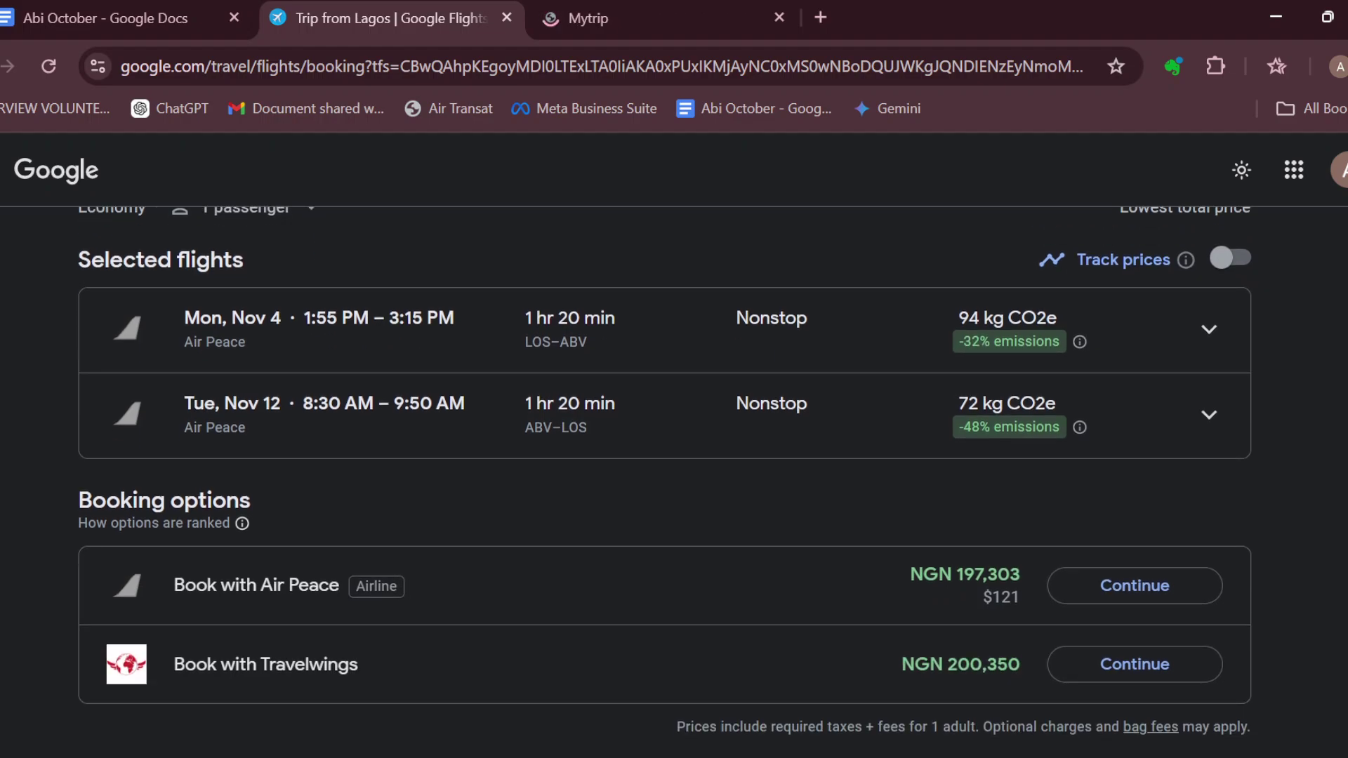
pyautogui.moveTo(261, 585); pyautogui.dragTo(359, 664)
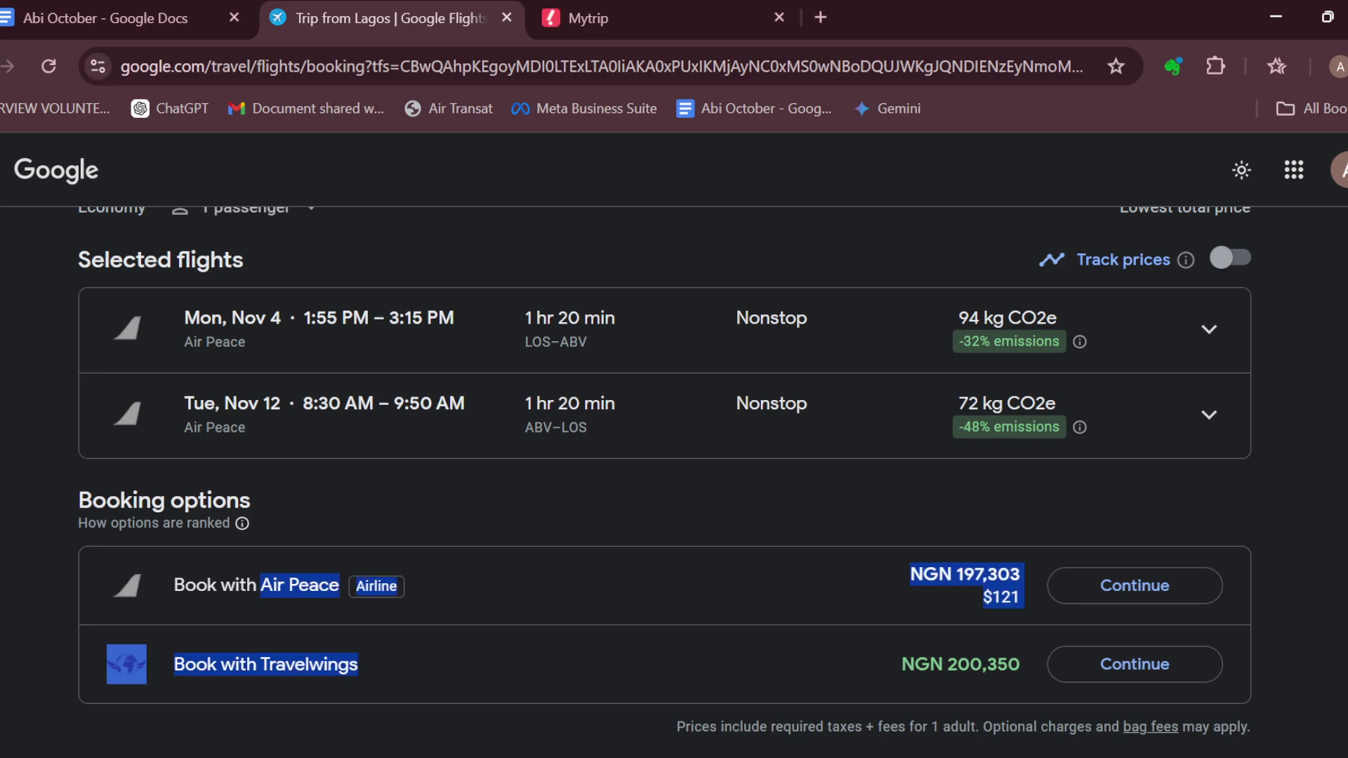
pyautogui.click(359, 664)
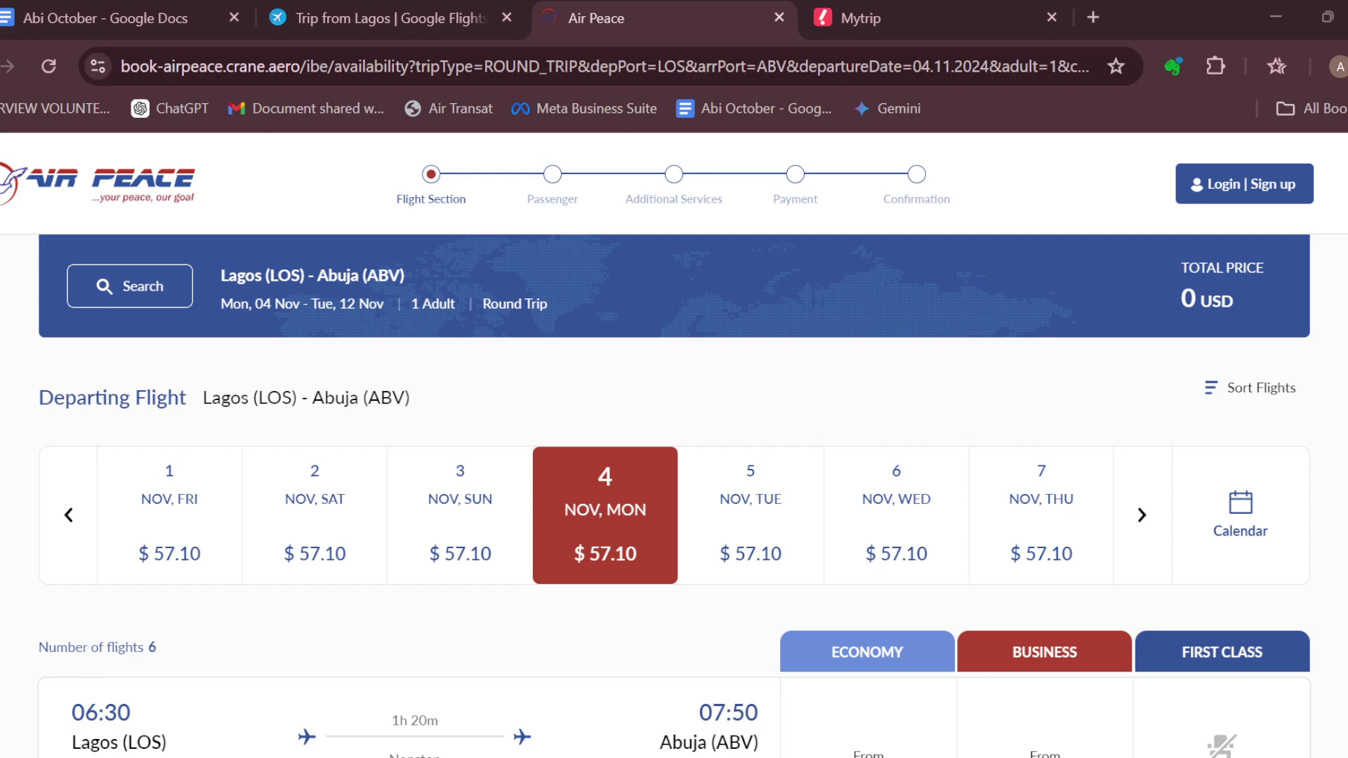
# Browse Air Peace's Nov 4 departing and Nov 12 return flight lists, fares from $57.10.
pyautogui.scroll(-3, 674, 446)
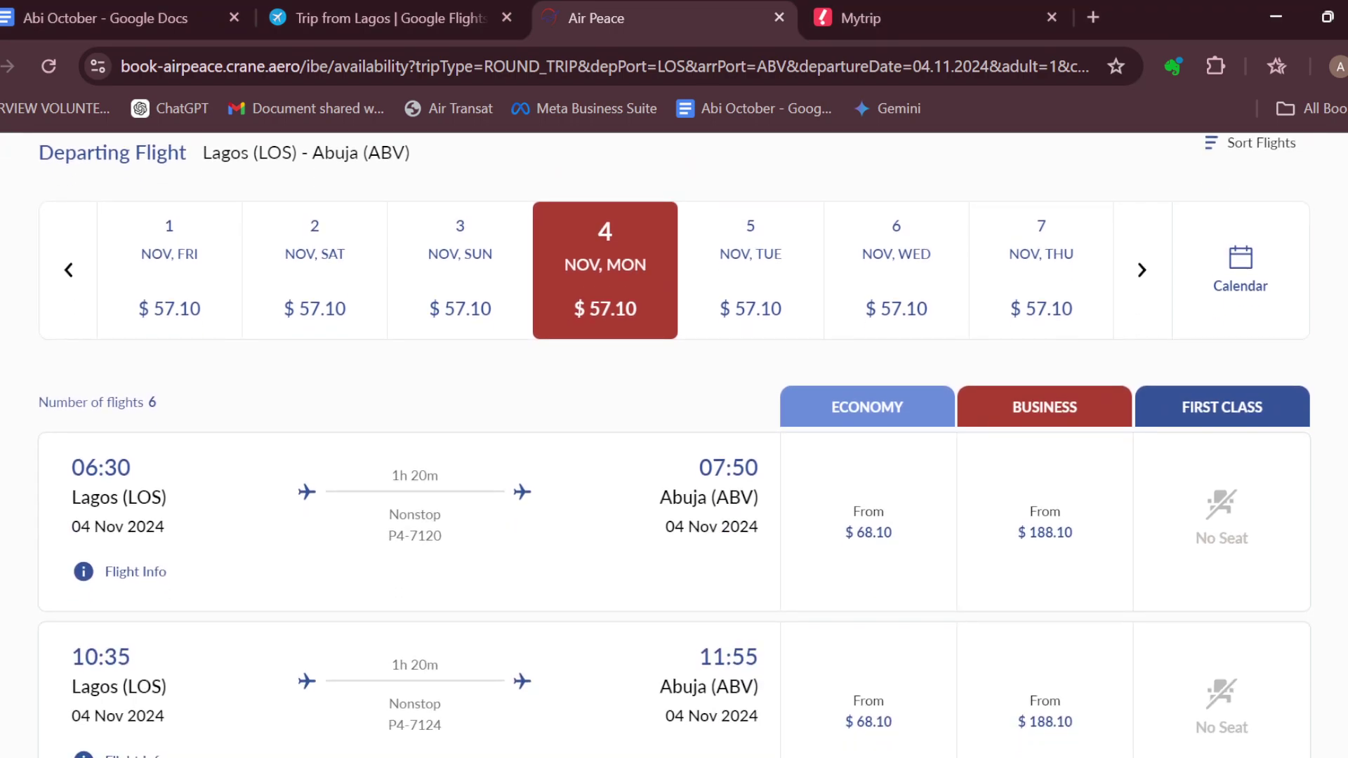
pyautogui.scroll(1, 675, 447)
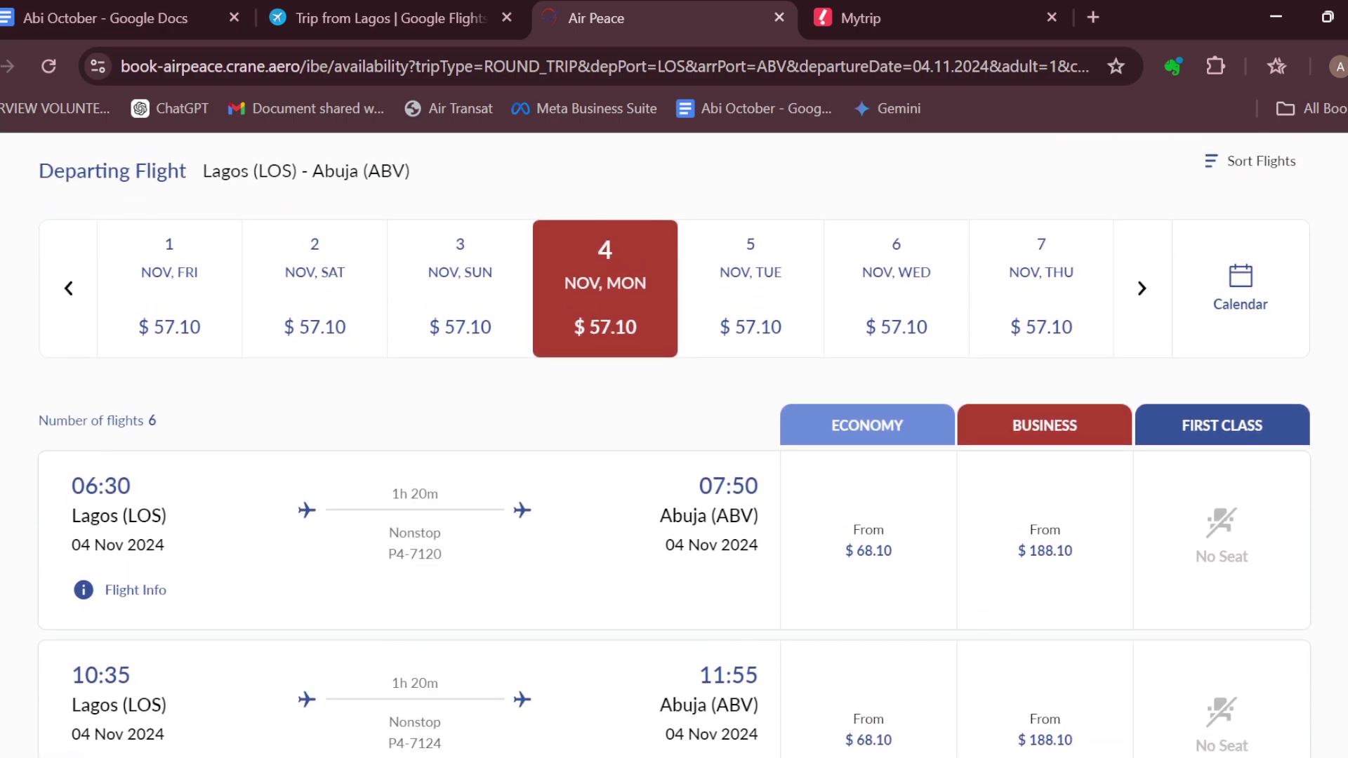
pyautogui.scroll(-3, 675, 446)
pyautogui.scroll(3, 674, 446)
pyautogui.scroll(2, 674, 445)
pyautogui.scroll(2, 674, 445)
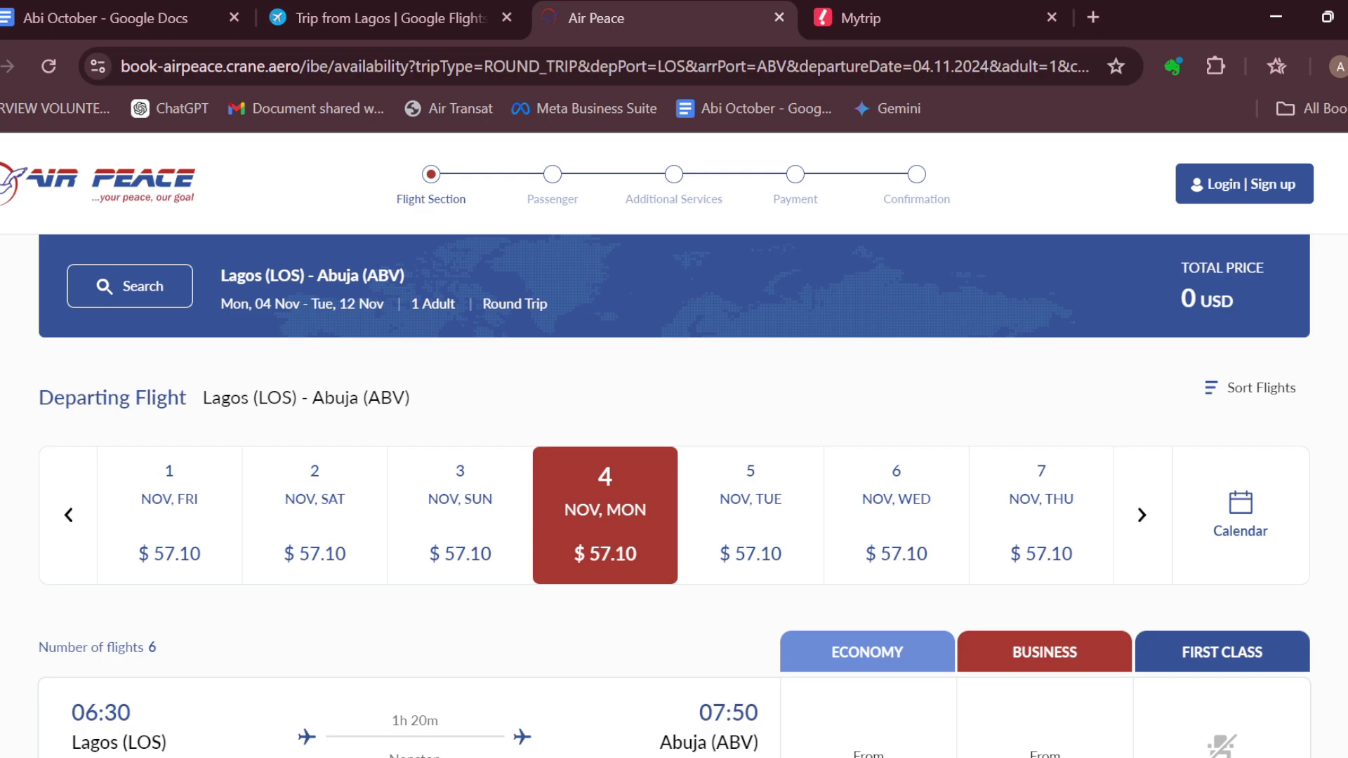
pyautogui.scroll(-2, 675, 446)
pyautogui.scroll(-1, 674, 446)
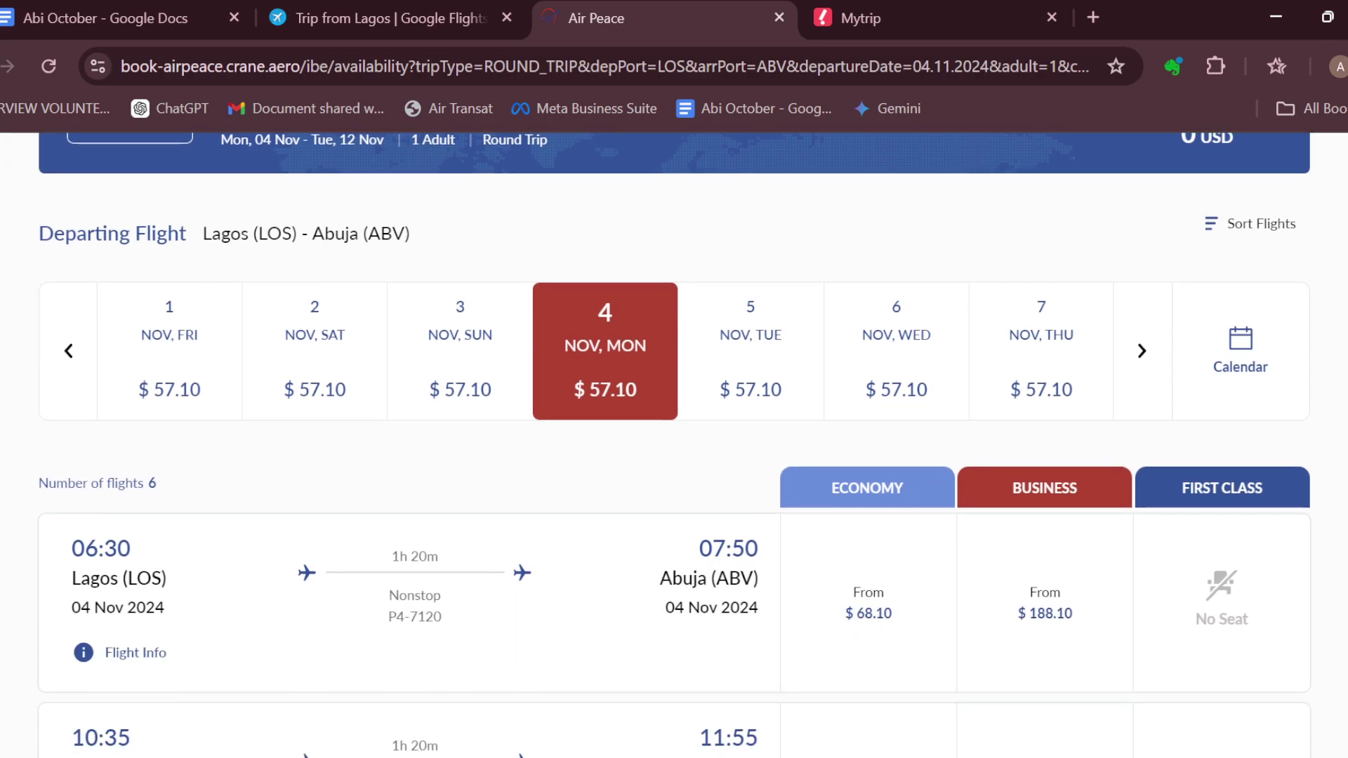
pyautogui.scroll(-2, 674, 446)
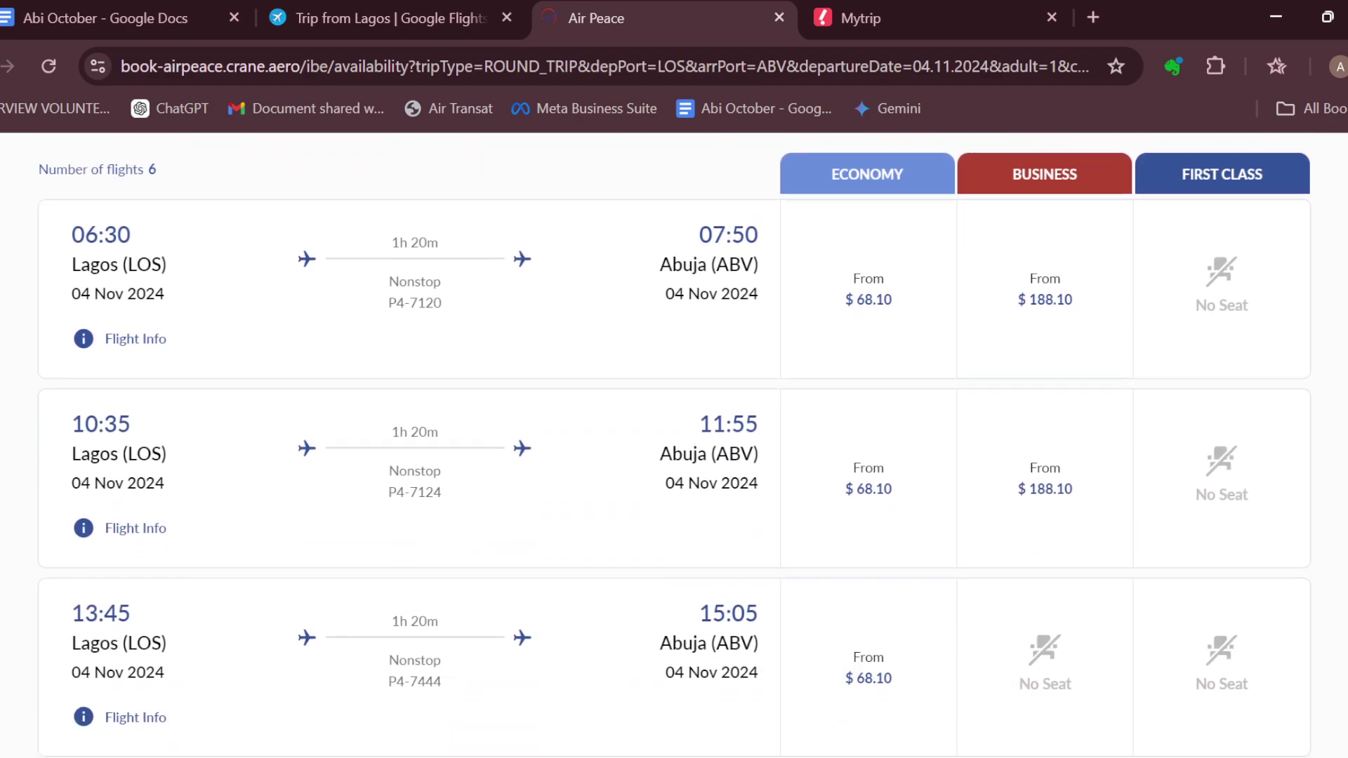
pyautogui.scroll(-2, 674, 443)
pyautogui.scroll(-3, 674, 443)
pyautogui.scroll(10, 674, 444)
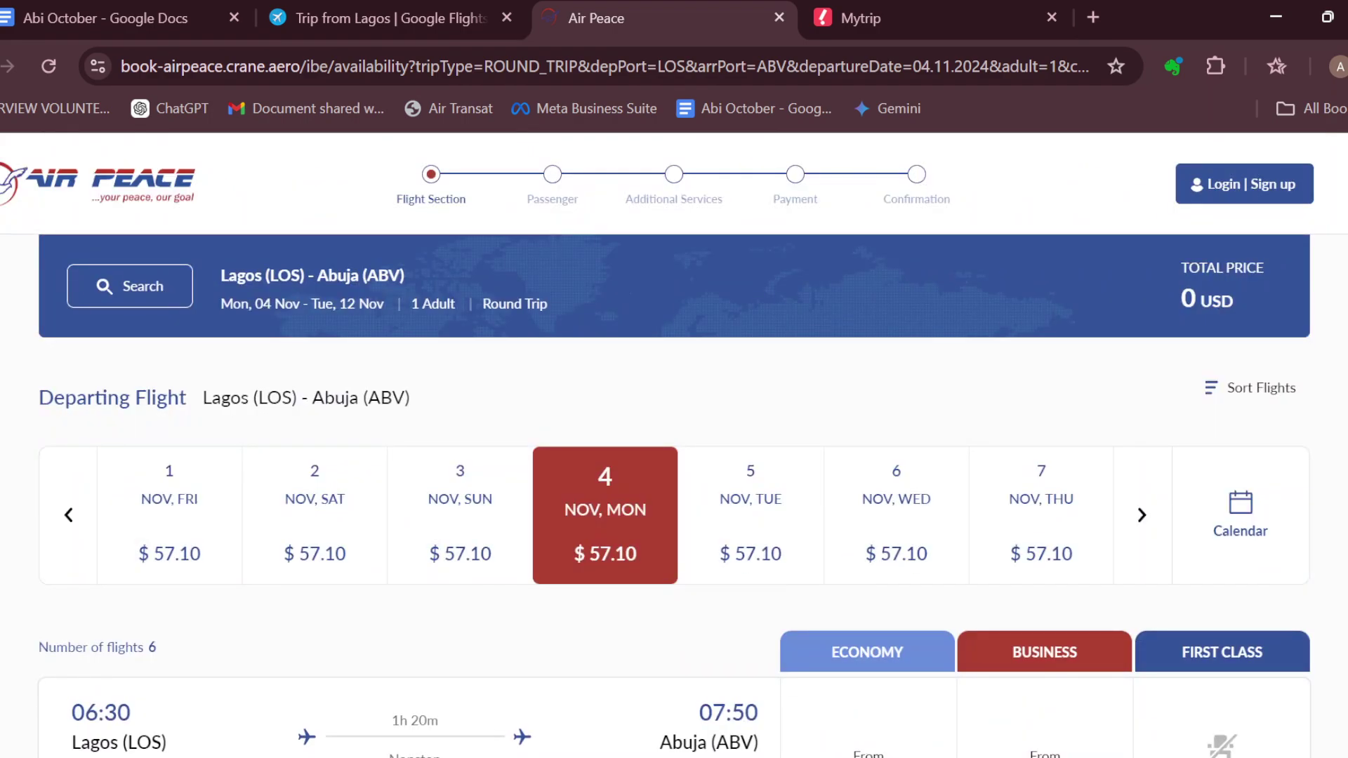
pyautogui.scroll(-5, 675, 443)
pyautogui.scroll(-5, 674, 442)
pyautogui.scroll(-5, 674, 444)
pyautogui.scroll(-1, 674, 443)
pyautogui.scroll(-5, 674, 442)
pyautogui.scroll(-5, 674, 442)
pyautogui.scroll(3, 675, 442)
pyautogui.scroll(10, 674, 443)
pyautogui.scroll(10, 674, 442)
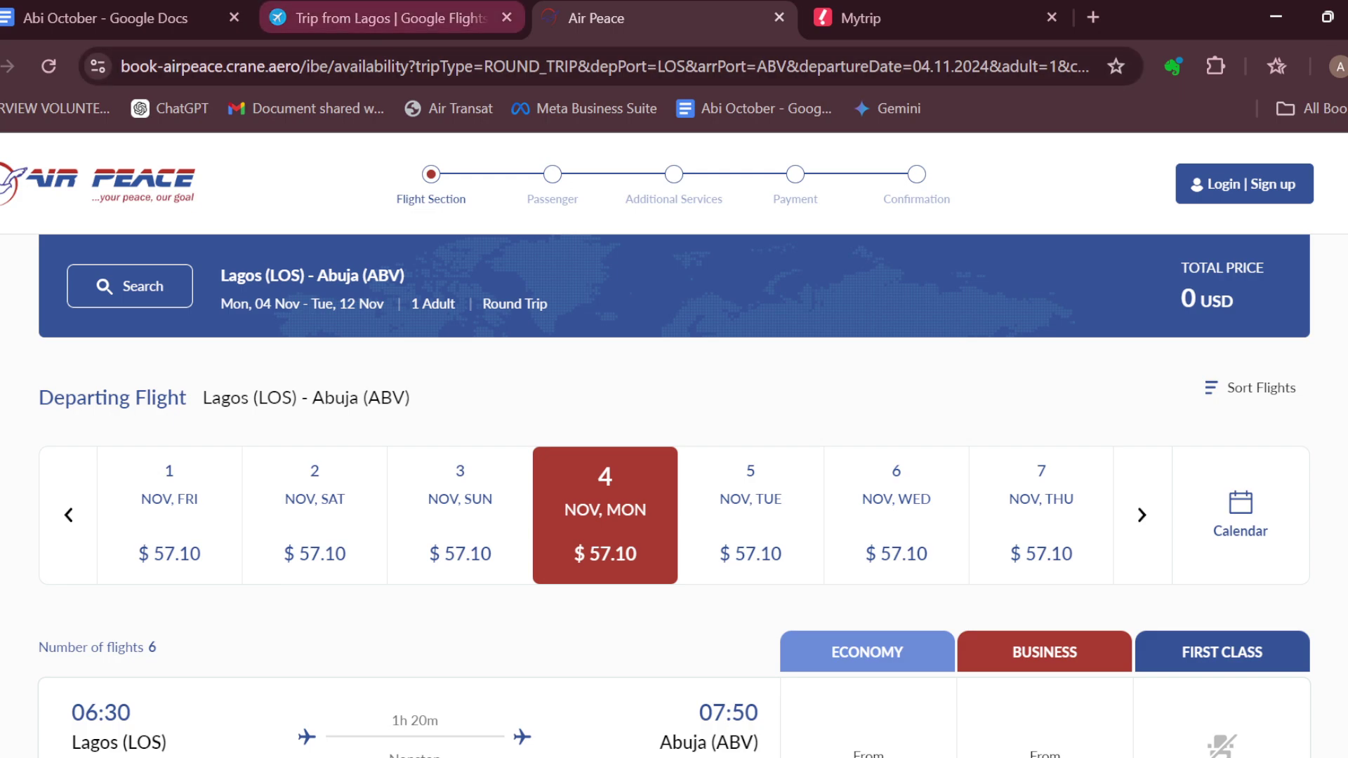
# Return to the Google Flights Lagos–Abuja–Lagos results and open the main navigation menu.
pyautogui.click(387, 18)
pyautogui.scroll(2, 675, 450)
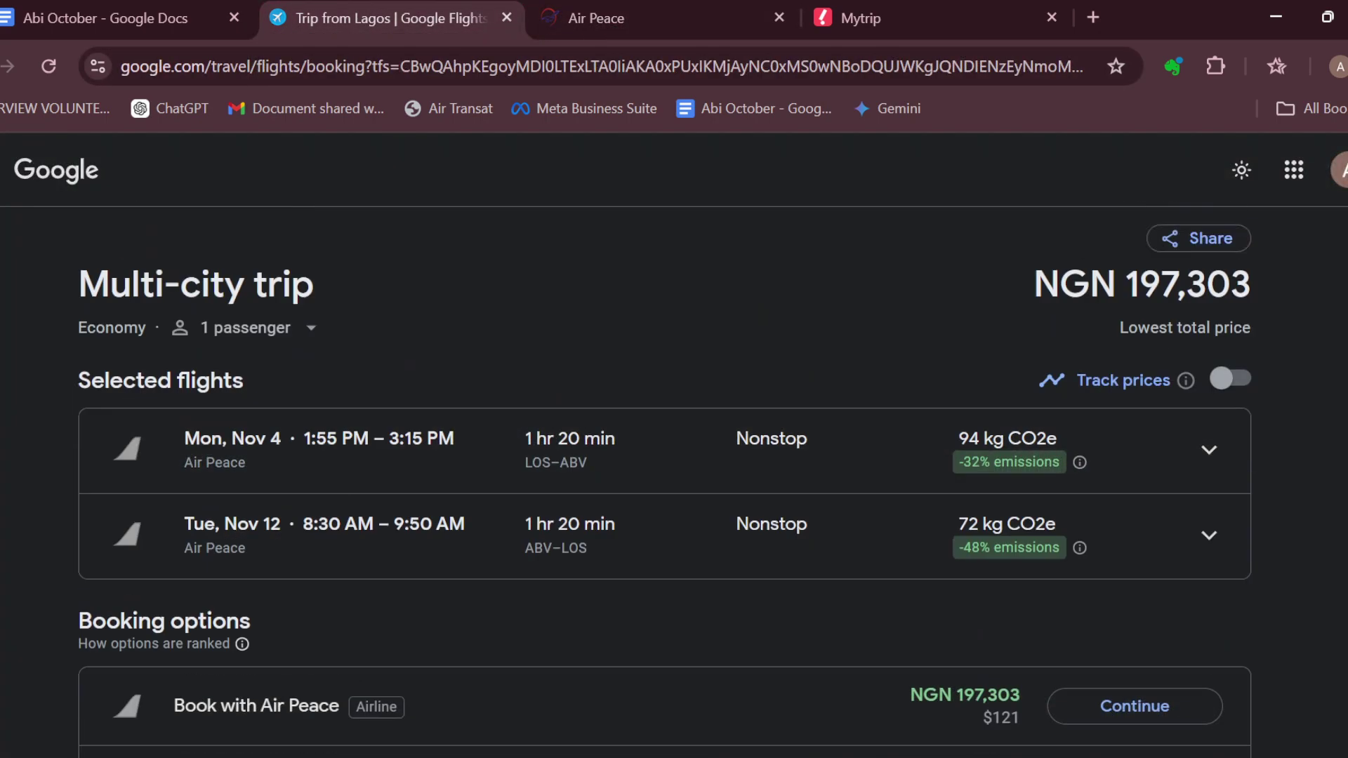
pyautogui.hotkey('alt', 'Left')
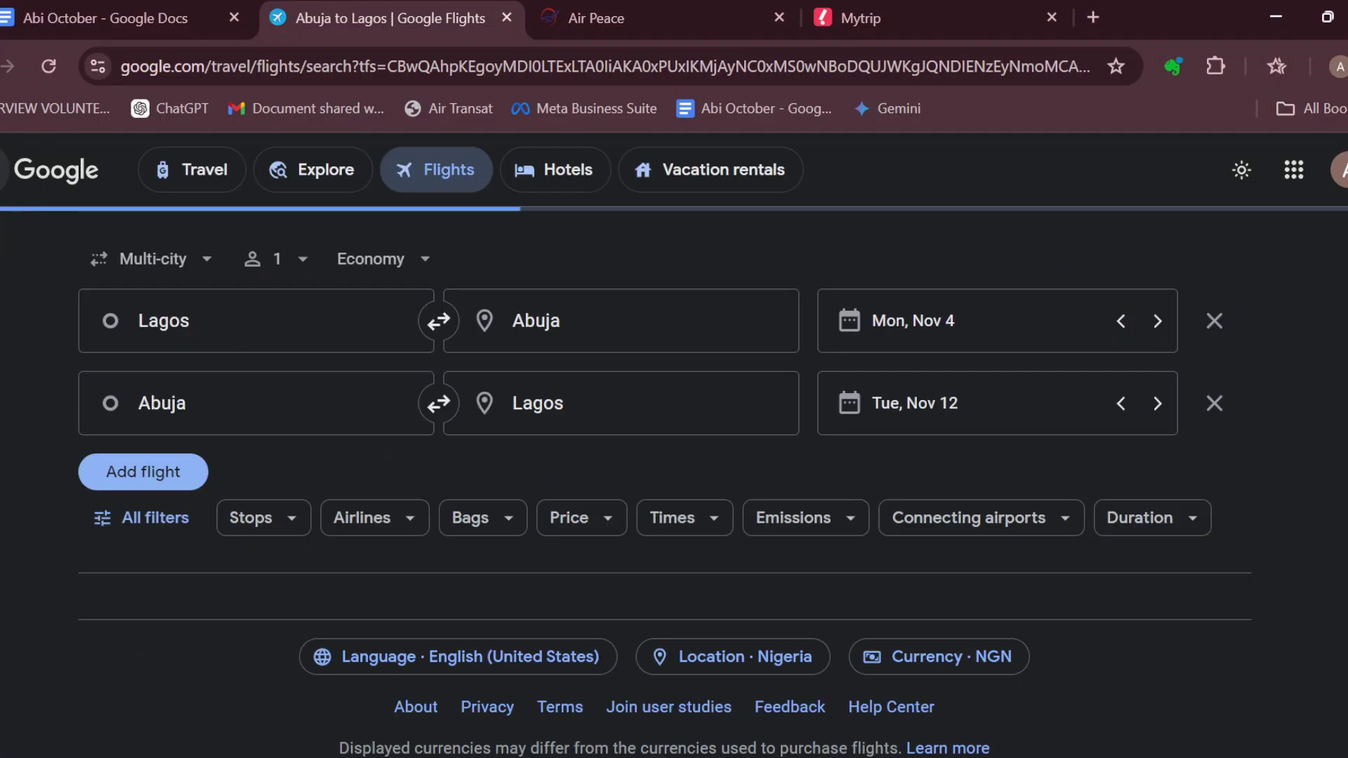
pyautogui.click(5, 170)
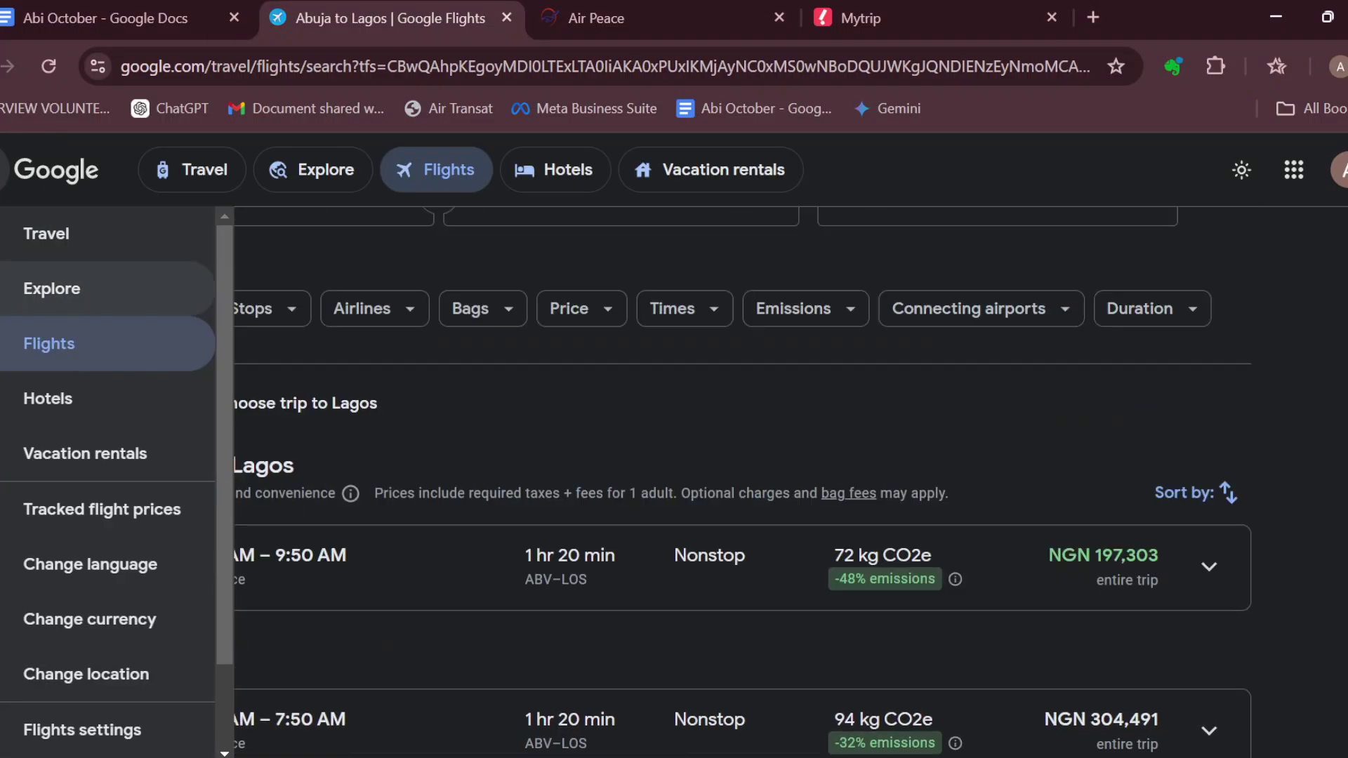
pyautogui.scroll(-2, 84, 455)
pyautogui.scroll(2, 85, 454)
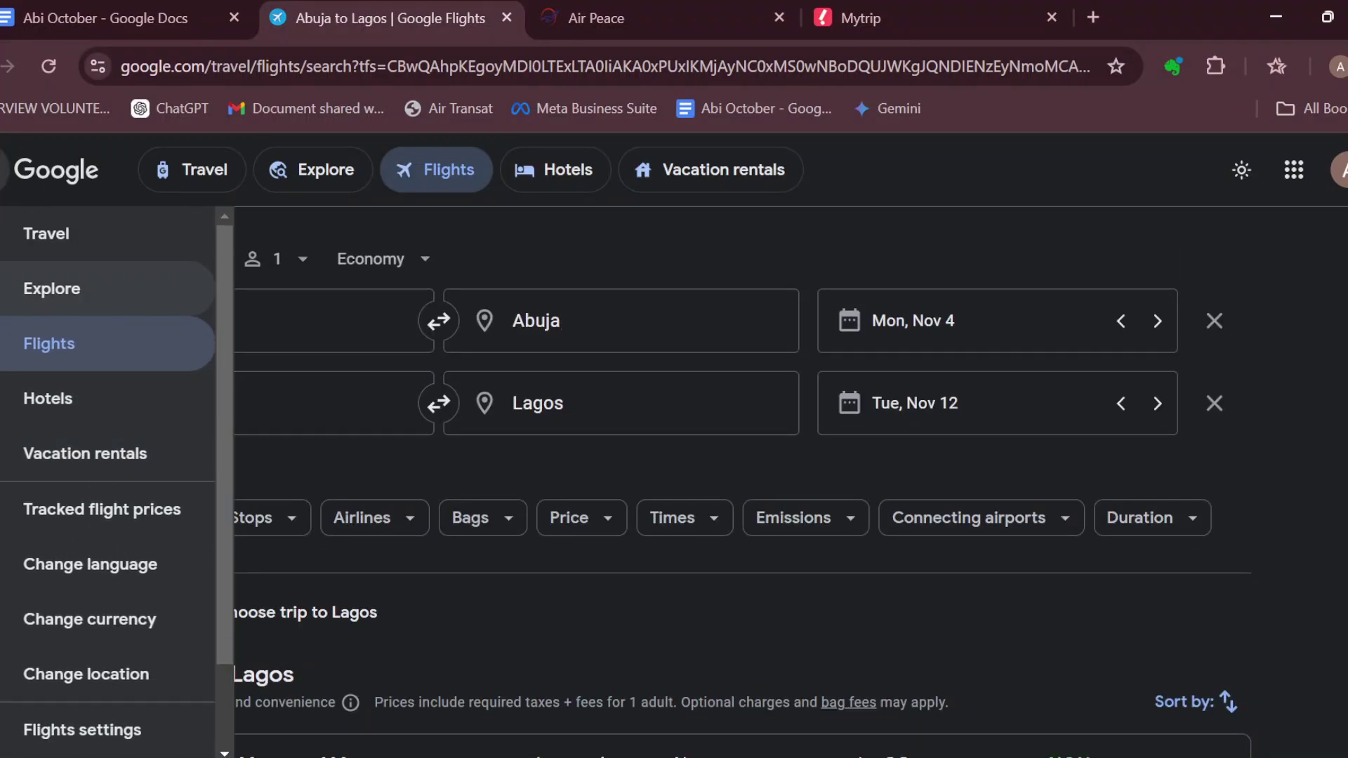